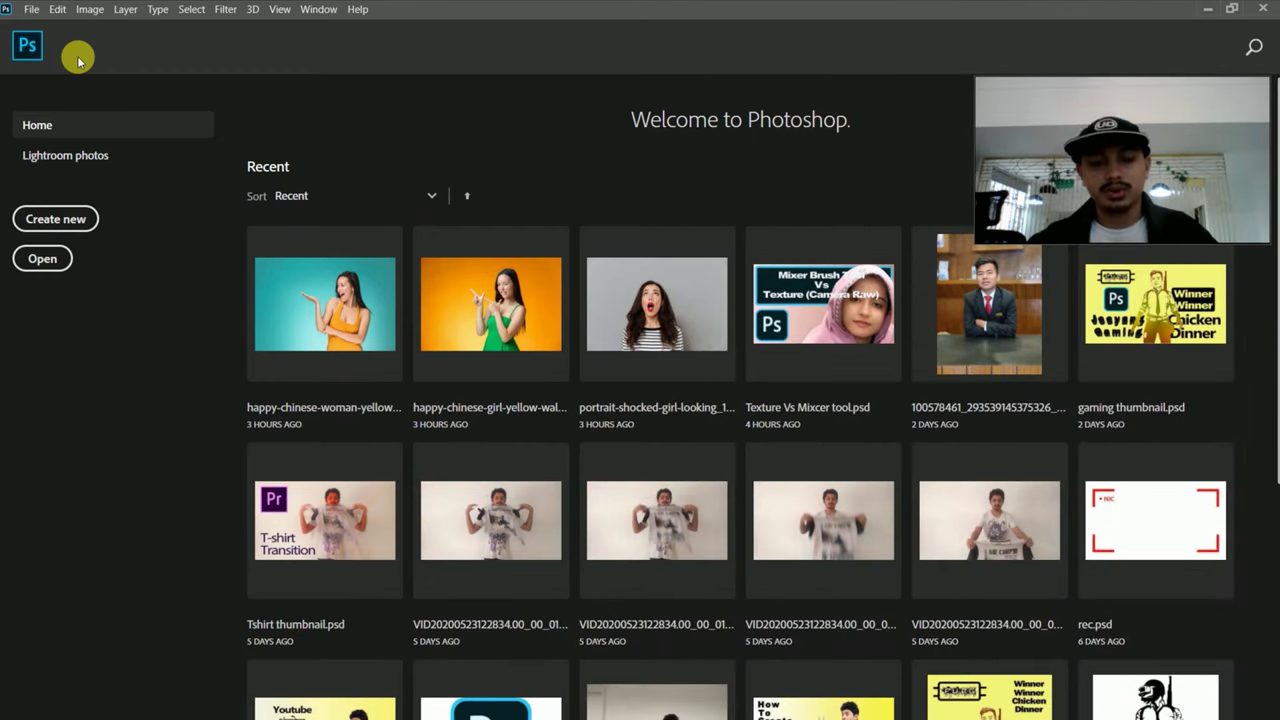
Create a new document named 'long shadow', 1200 px wide, with a white background
key("ctrl+n")
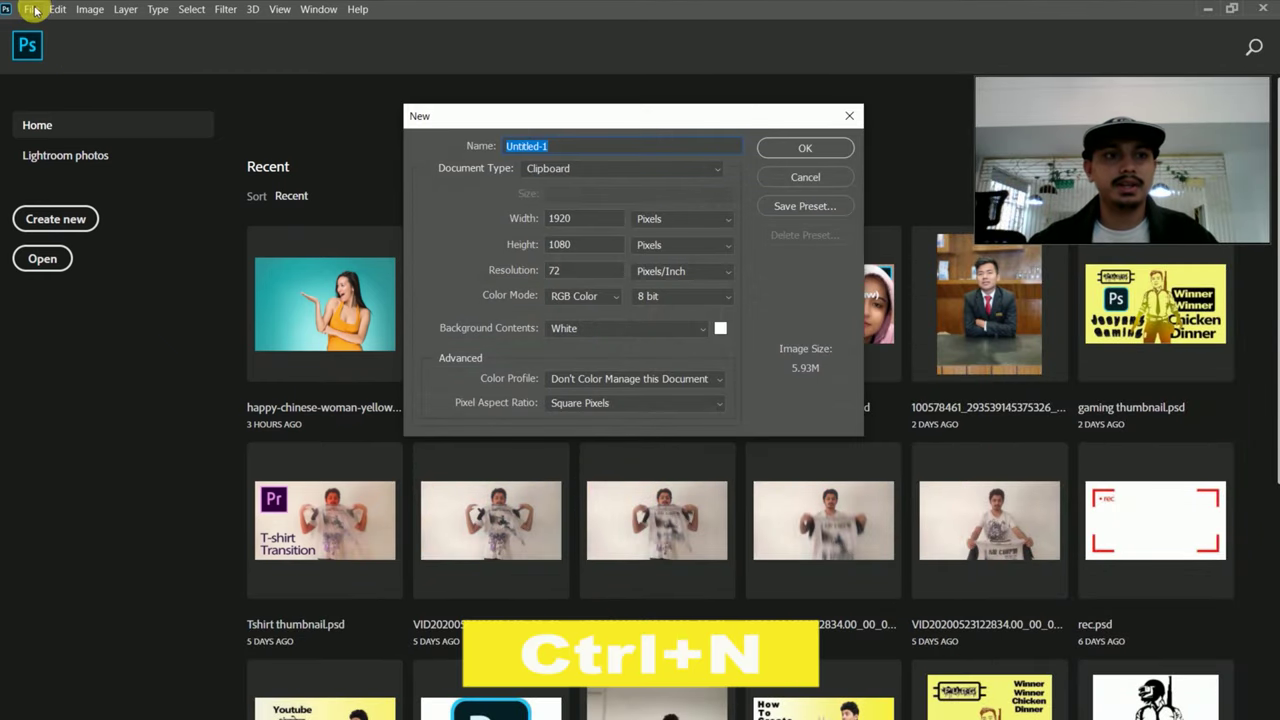
key("BackSpace")
type("lo")
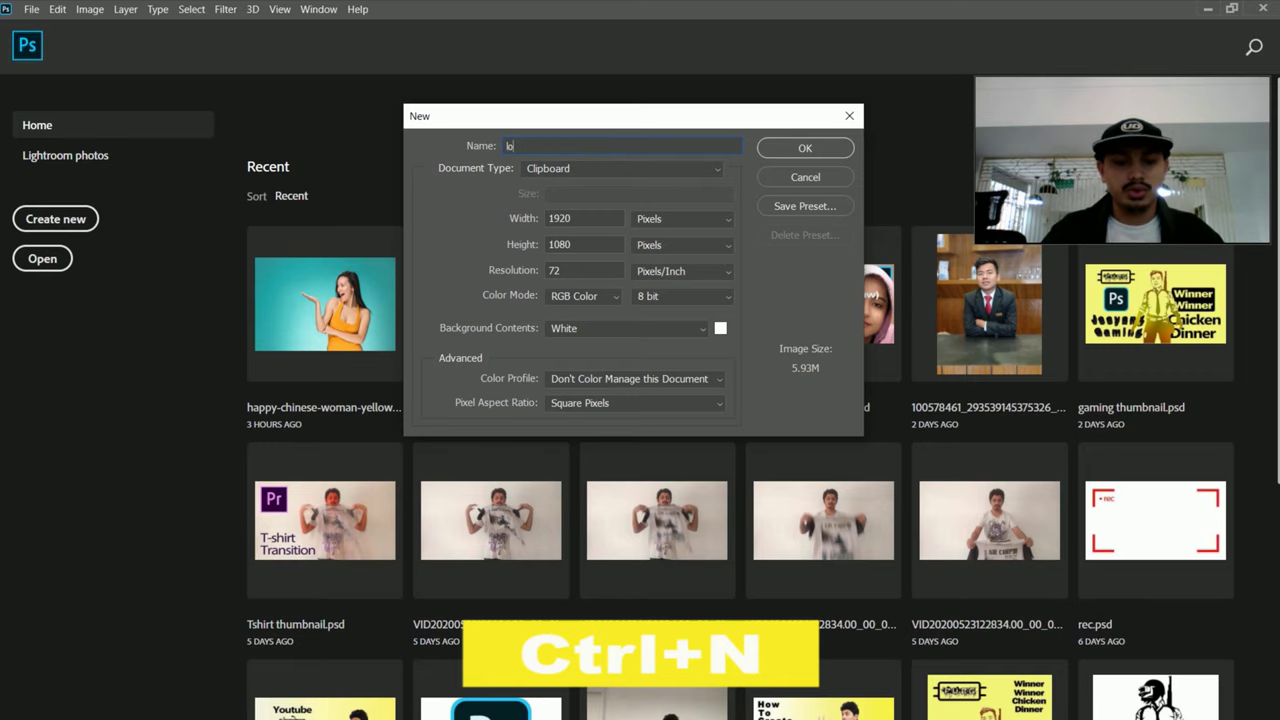
type("ng s")
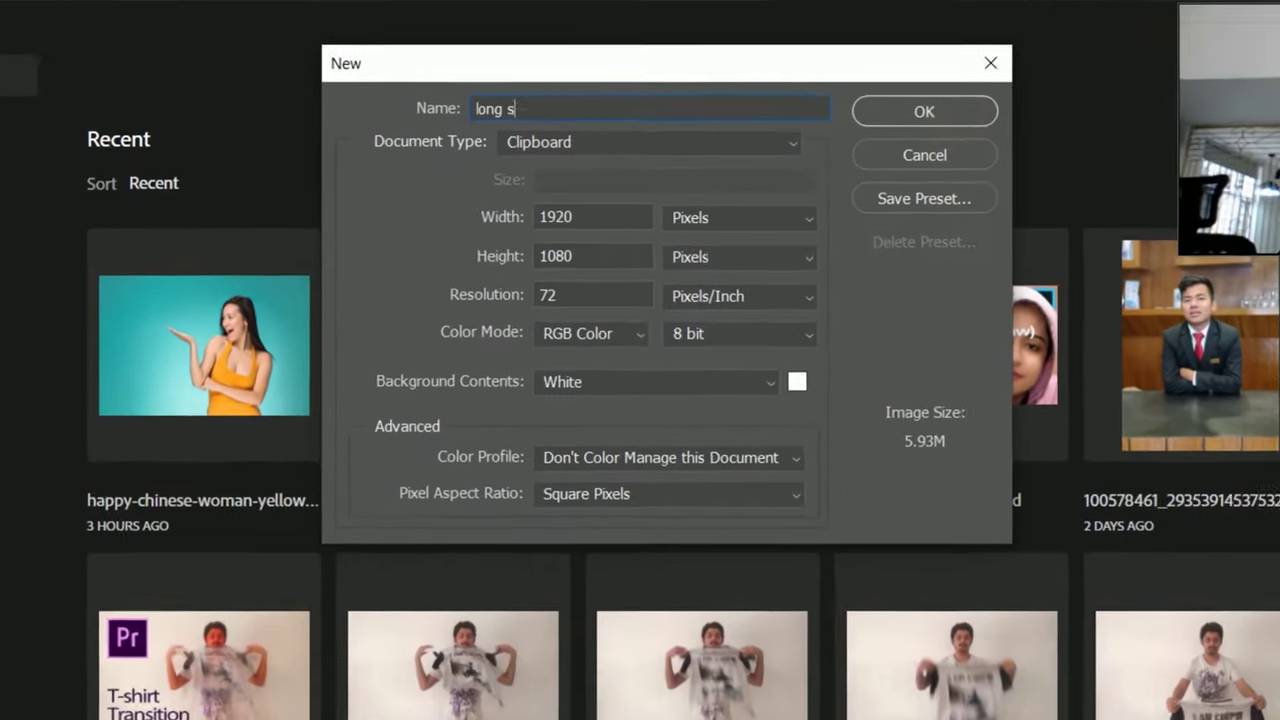
type("hadow")
double_click(597, 229)
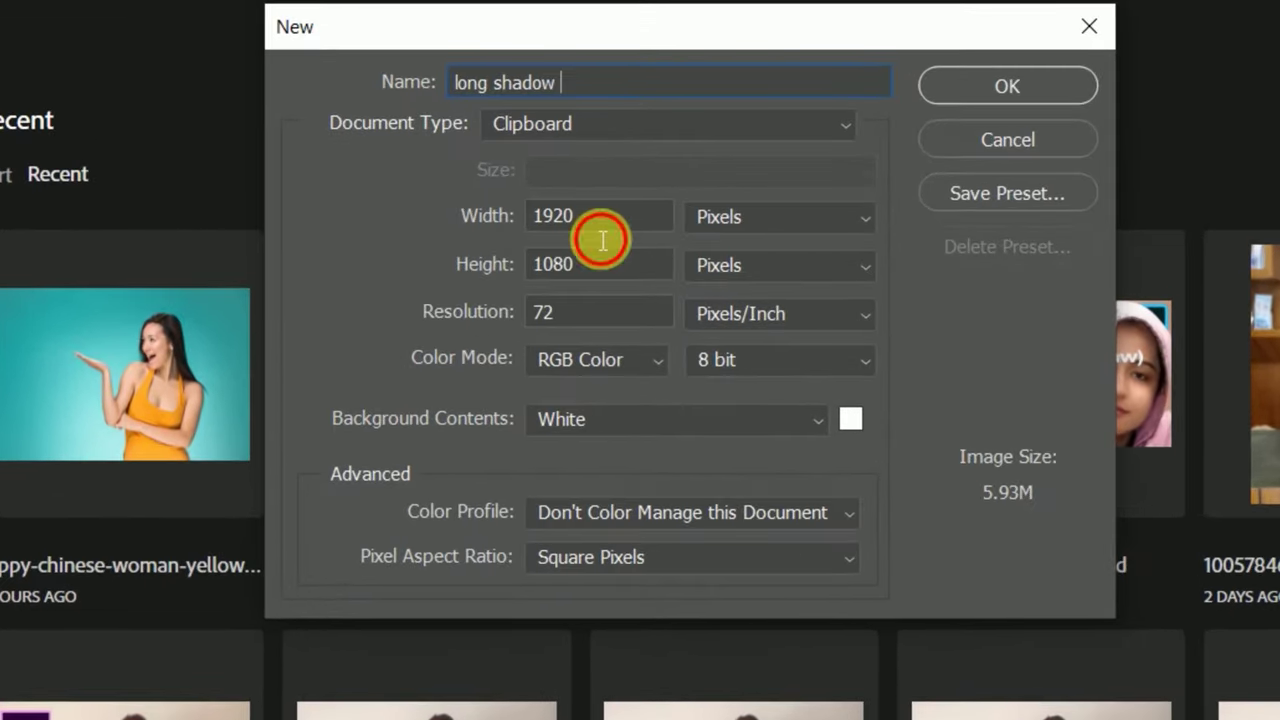
key("BackSpace")
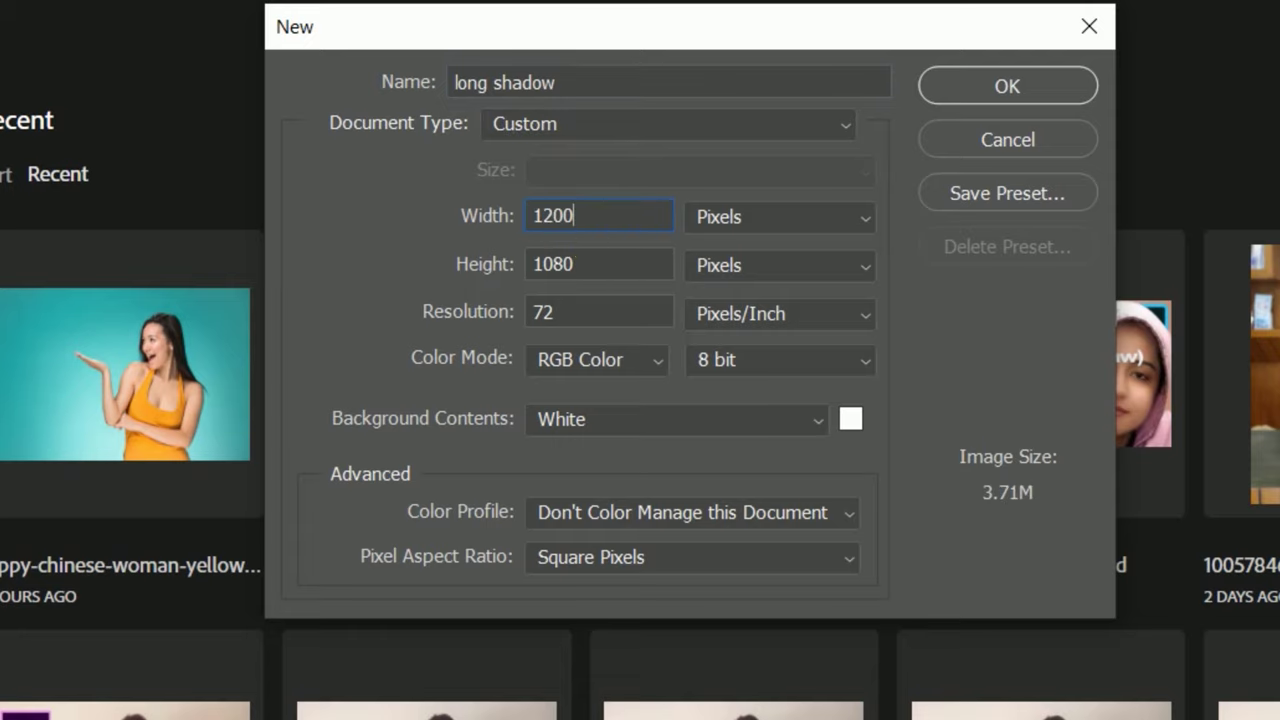
key("Return")
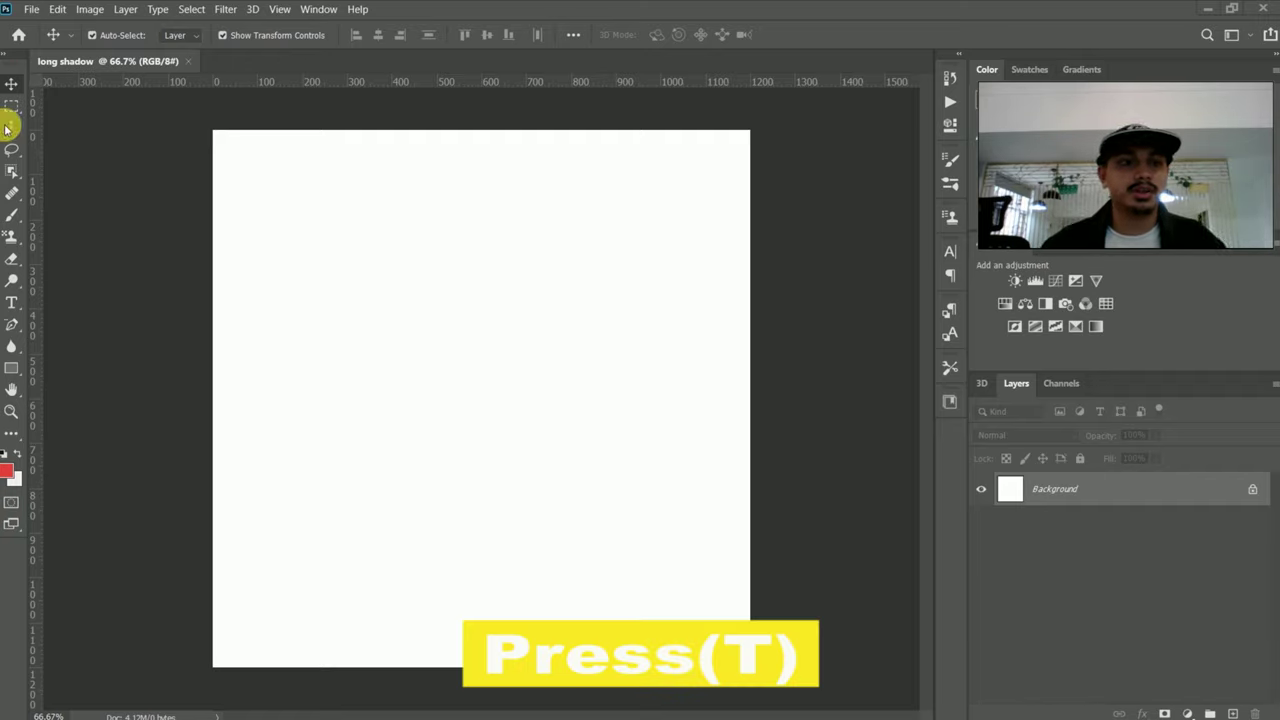
Add and commit a red 'NEPAL' text layer in Arial Black 60 pt on the canvas
left_click(12, 305)
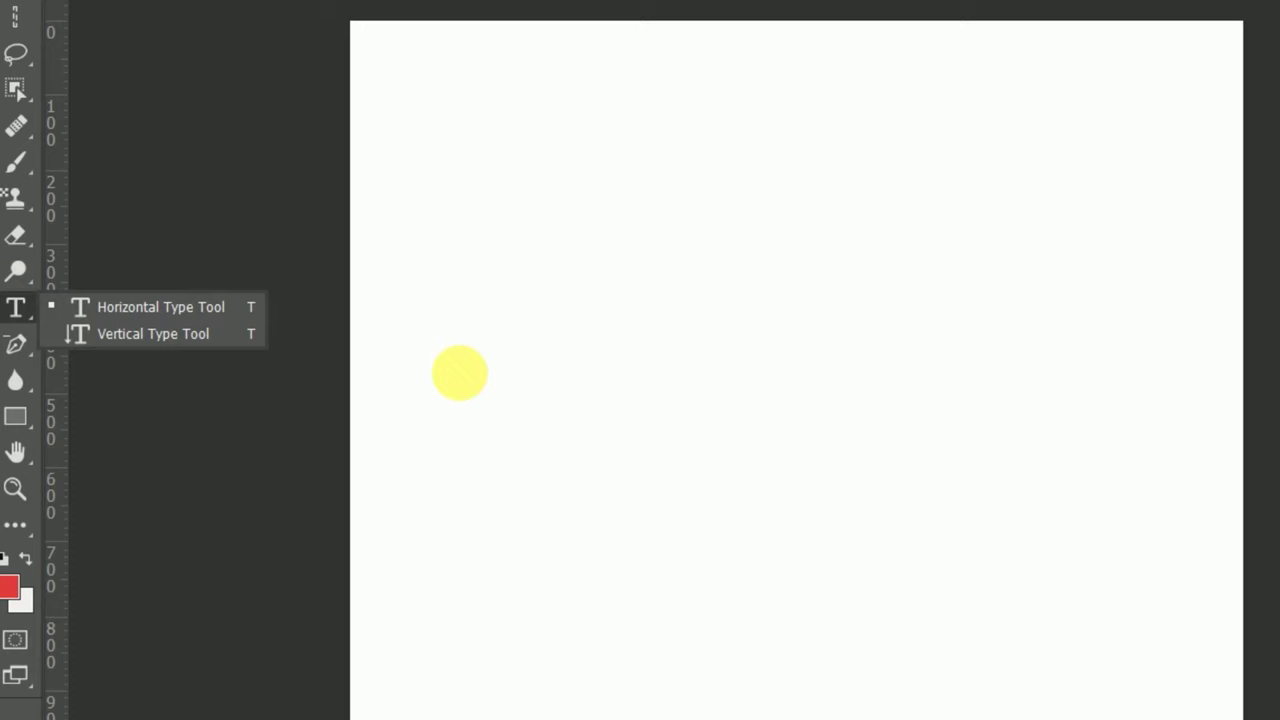
left_click(110, 302)
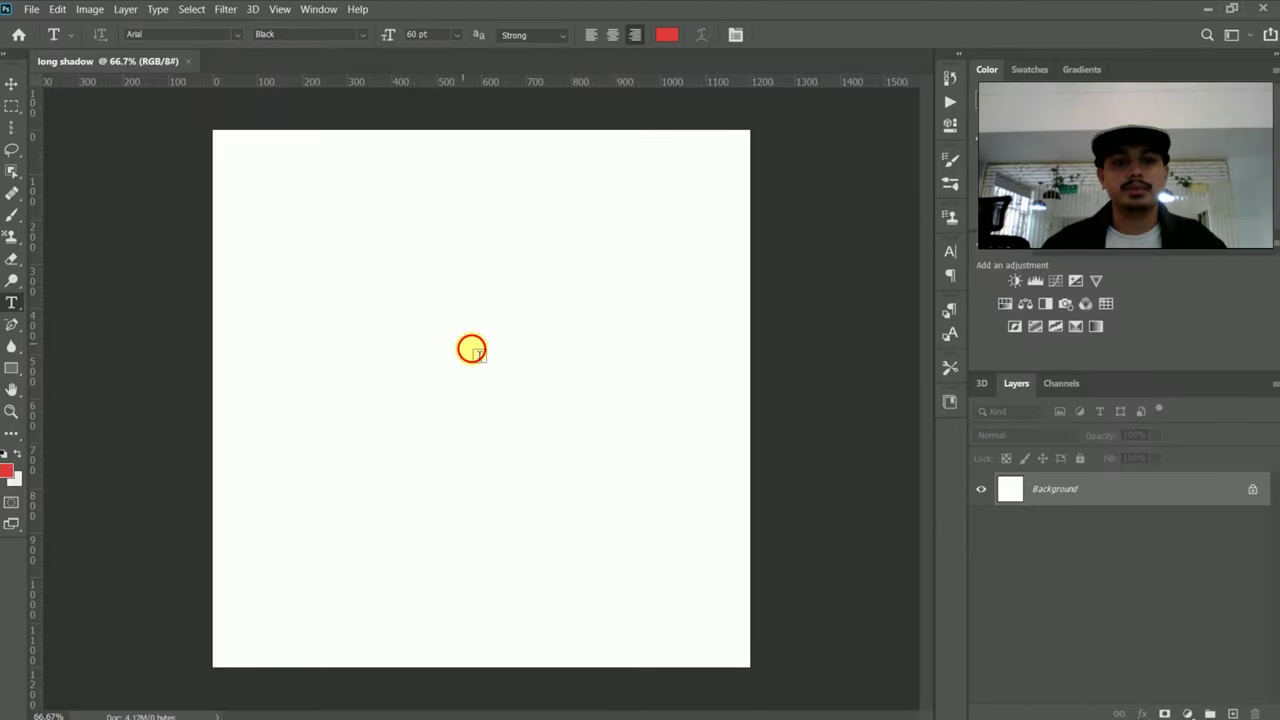
left_click(474, 353)
key("BackSpace")
type("NE")
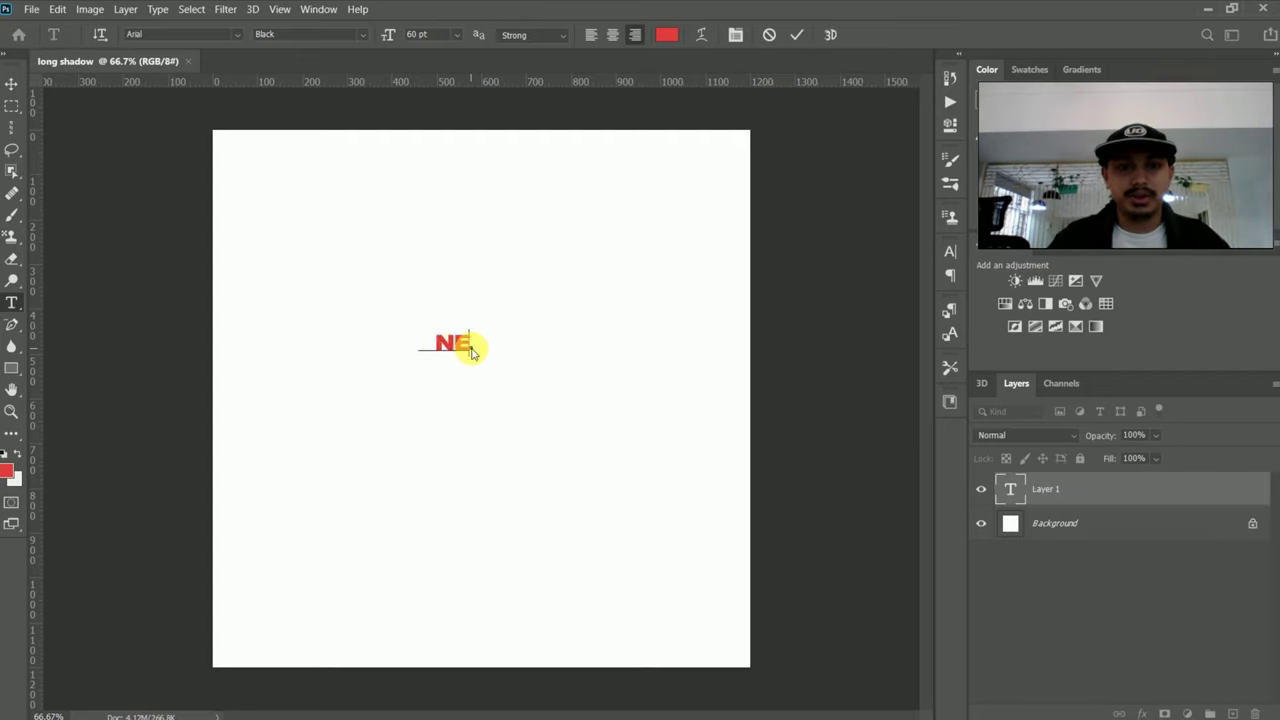
type("PAL")
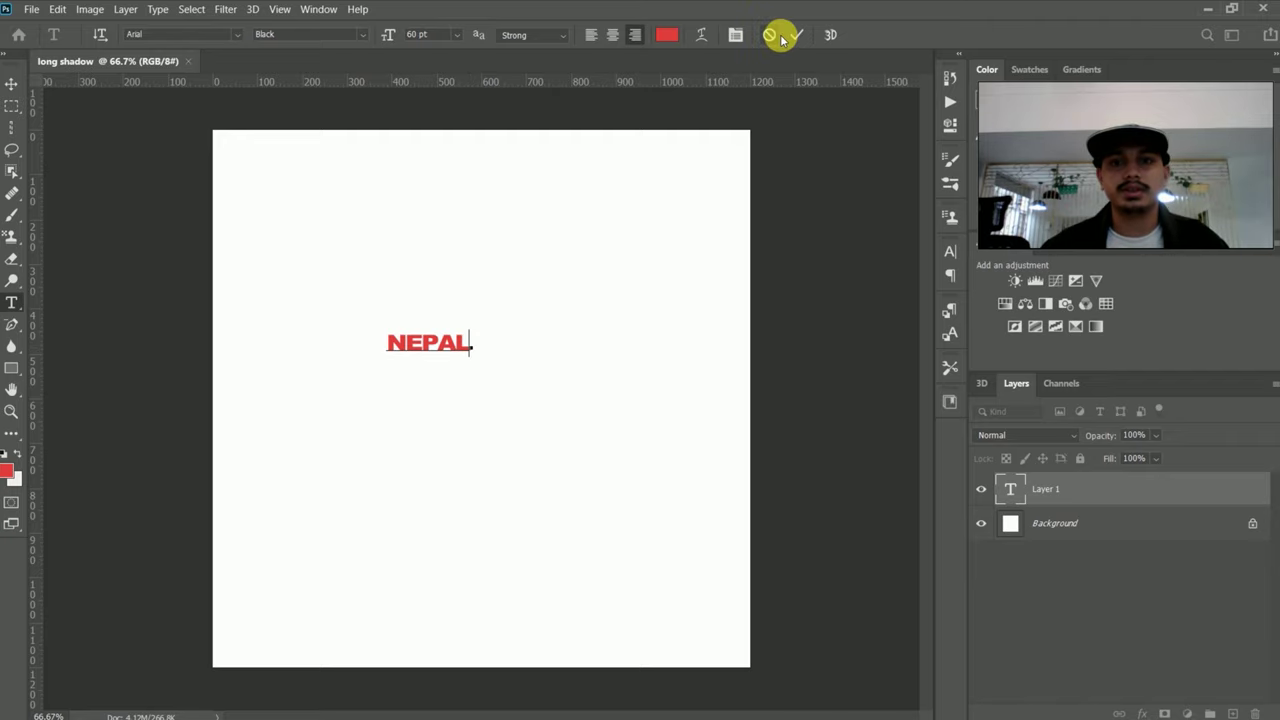
left_click(795, 36)
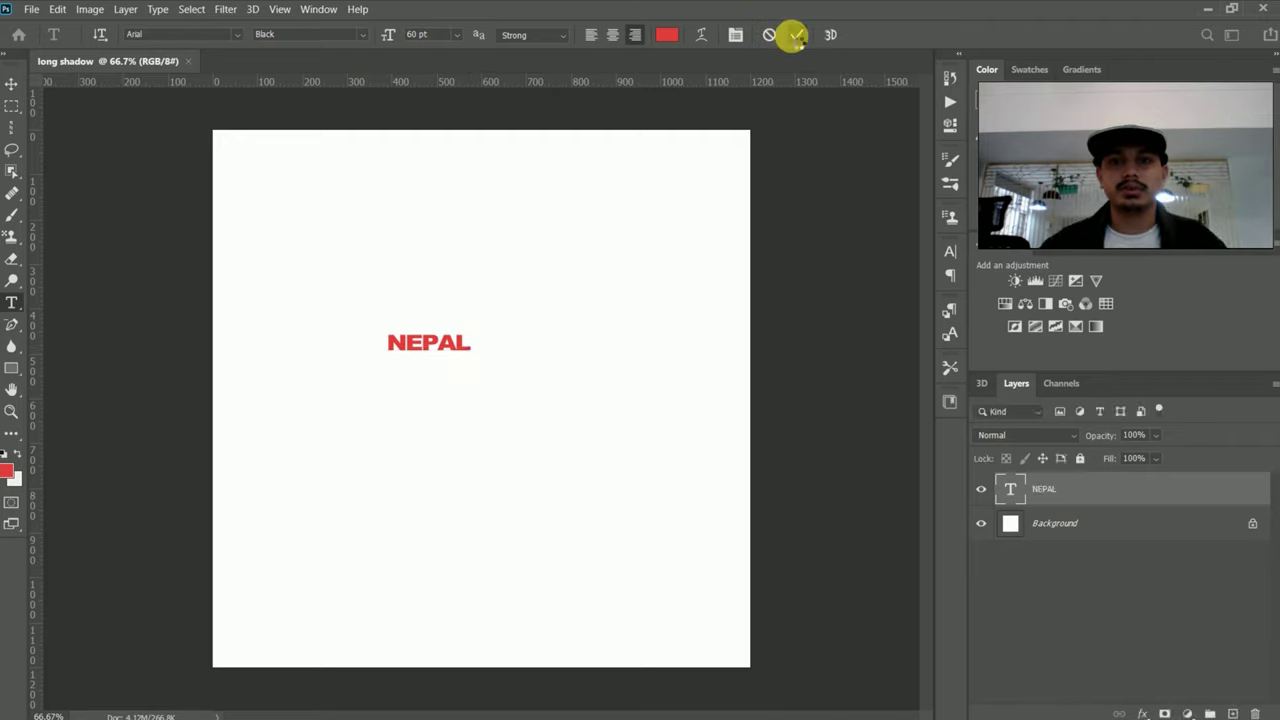
key("ctrl")
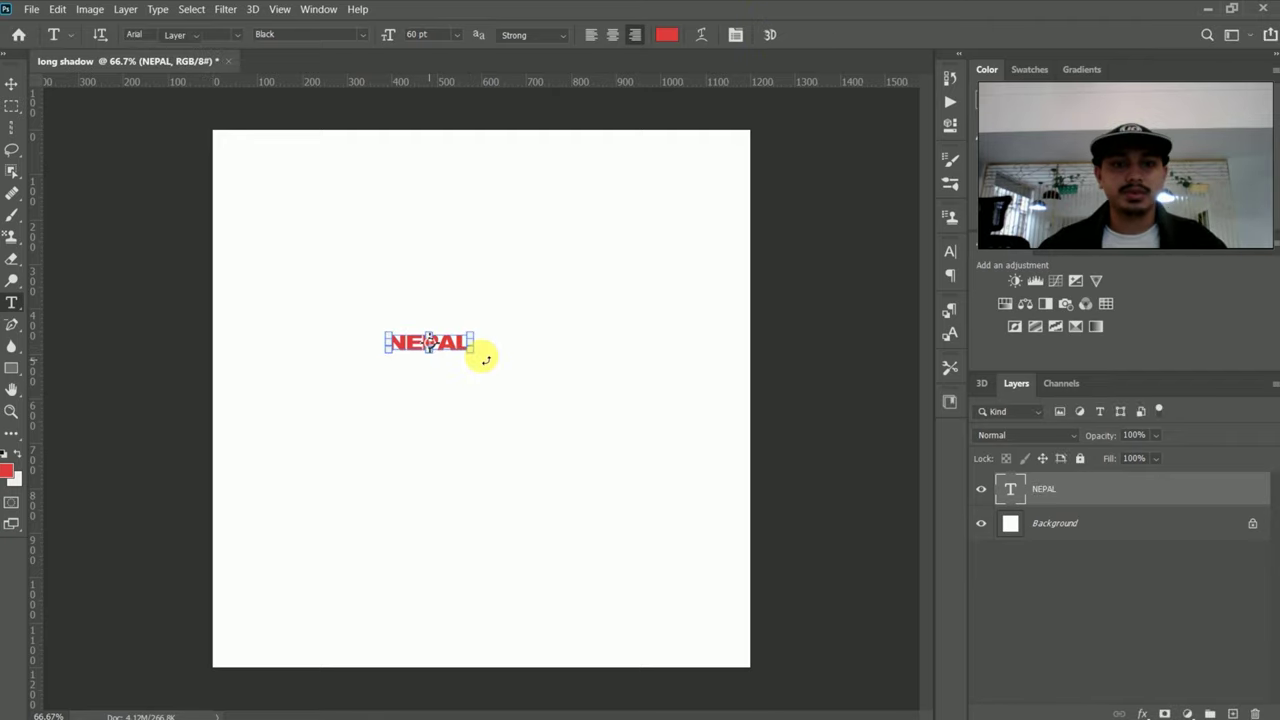
Scale up the NEPAL text proportionally, centre it on the canvas, and lock its layer
key("v")
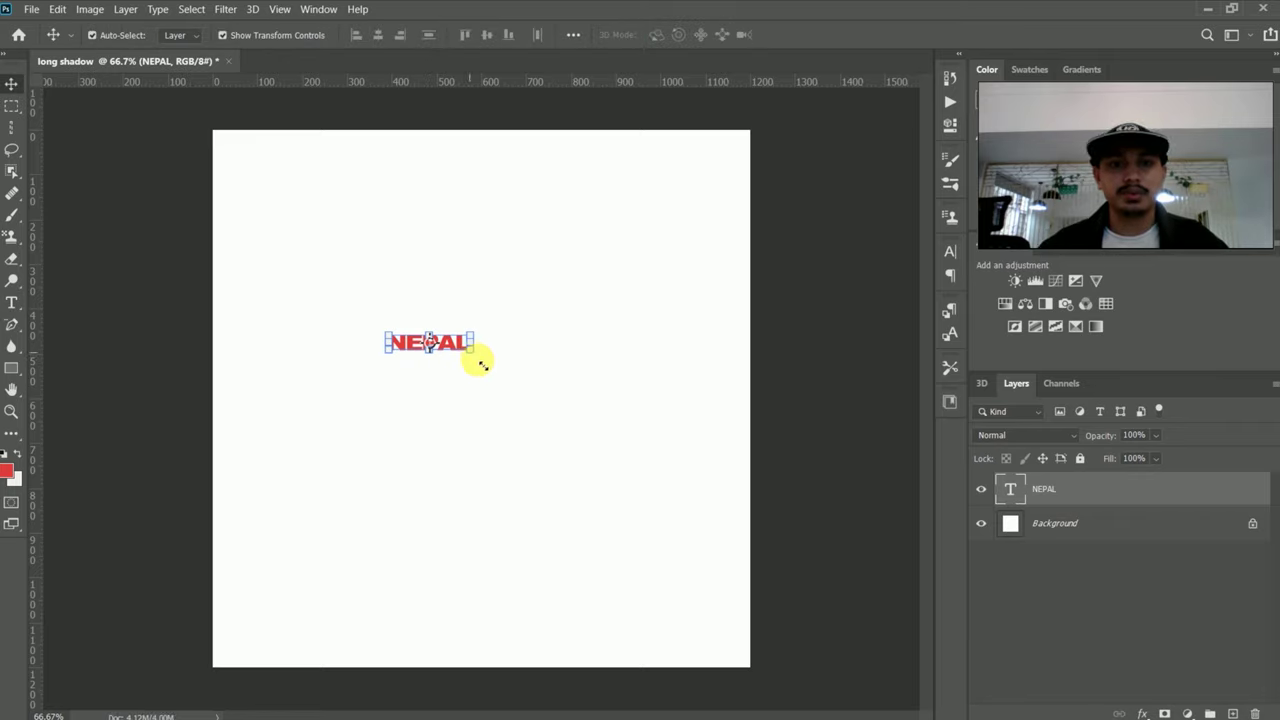
mouse_move(503, 381)
left_mouse_down()
mouse_move(577, 430)
mouse_move(524, 358)
left_mouse_up()
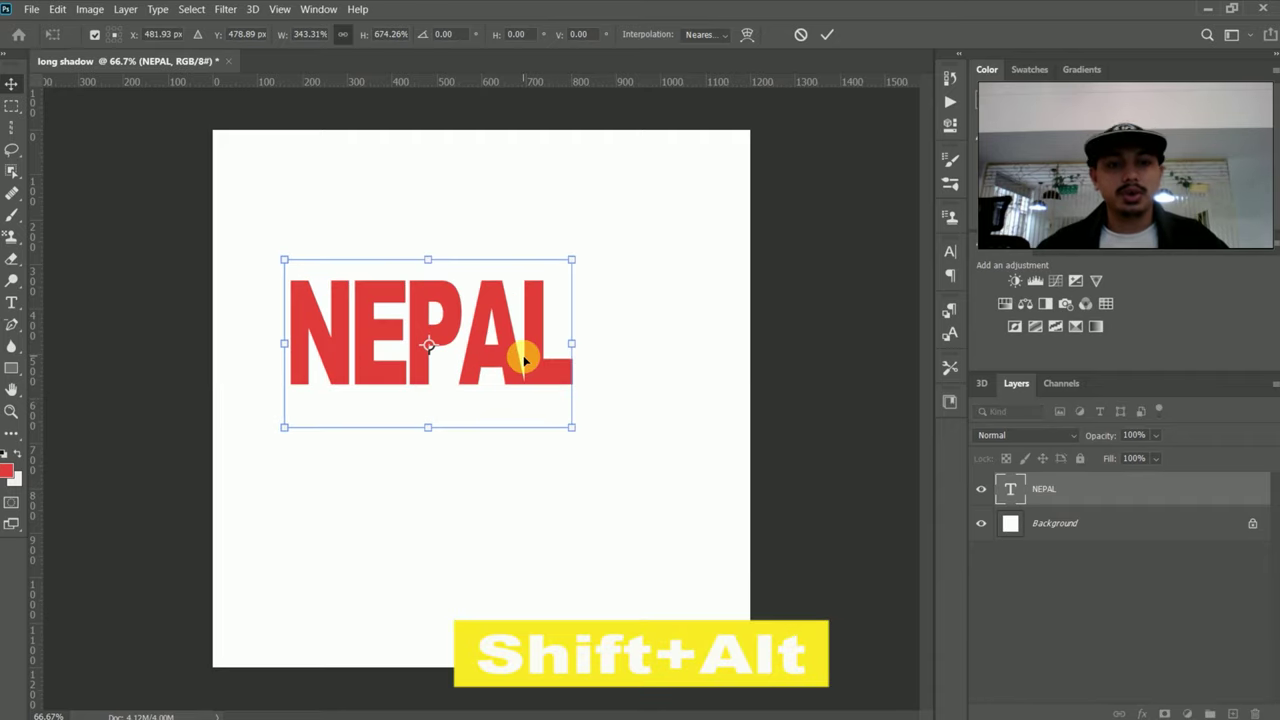
mouse_move(524, 358)
left_mouse_down()
mouse_move(476, 363)
mouse_move(691, 487)
left_mouse_up()
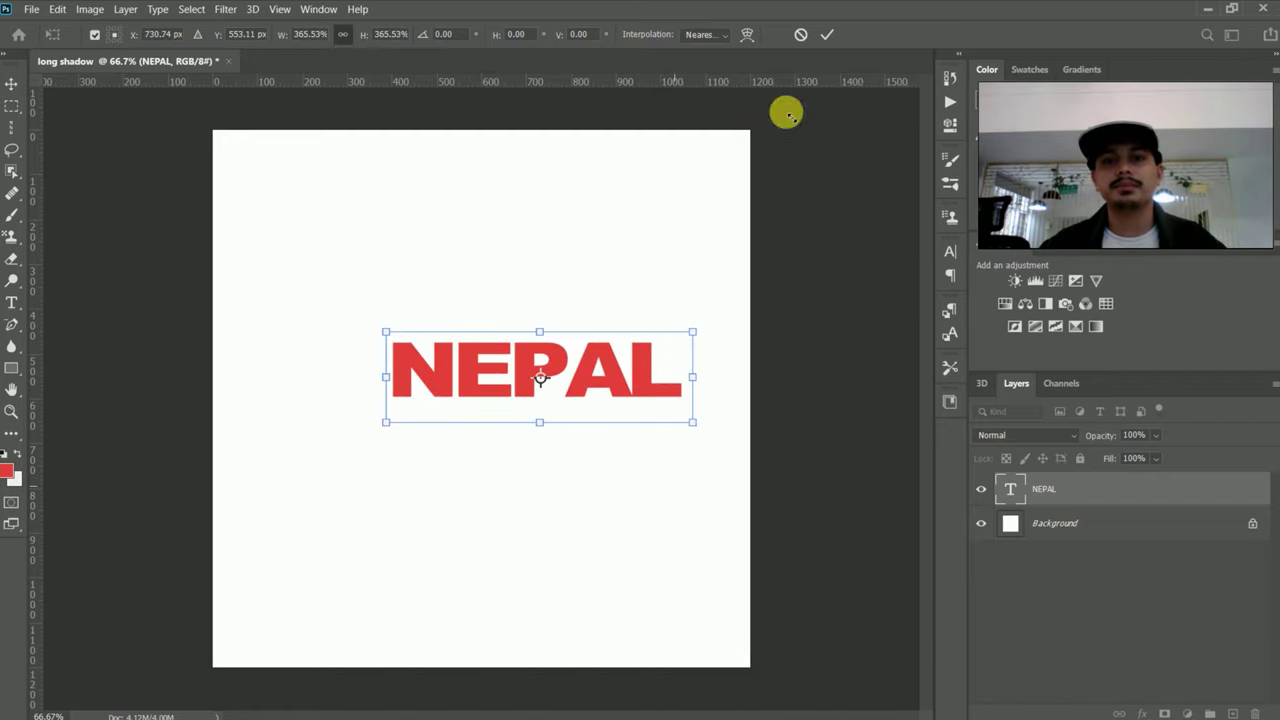
left_click(826, 35)
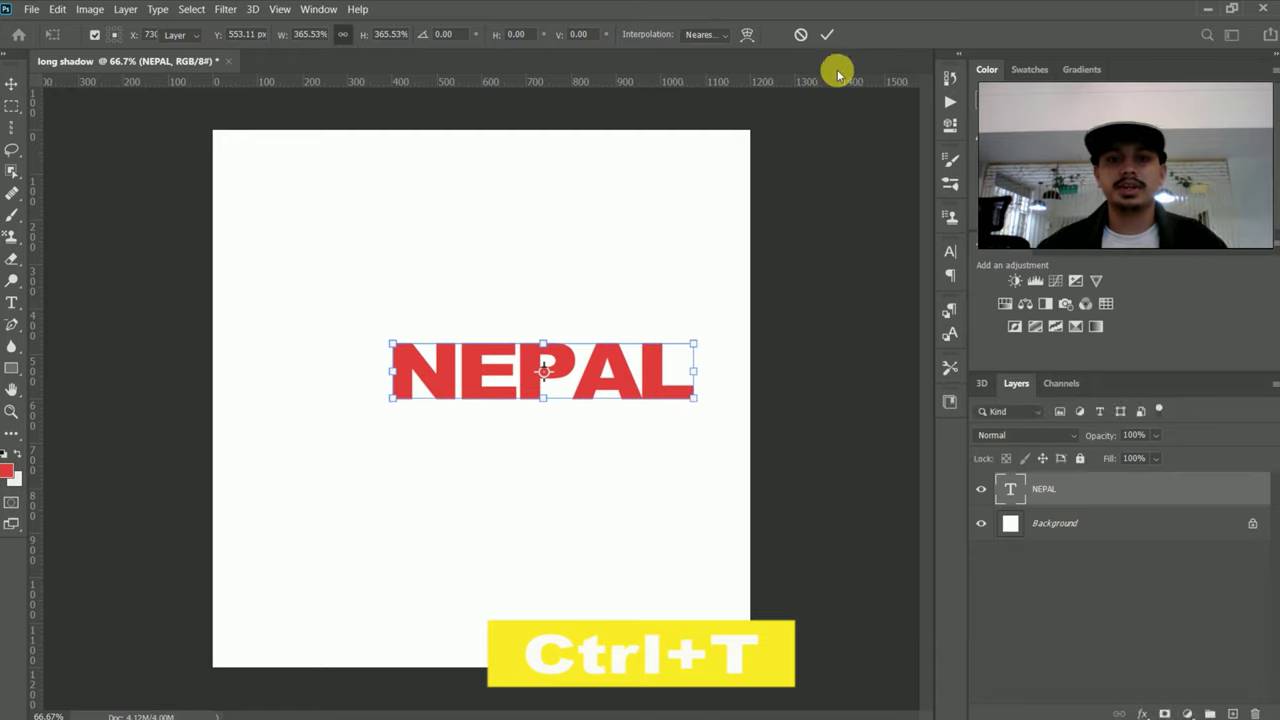
mouse_move(625, 375)
left_mouse_down()
mouse_move(562, 387)
mouse_move(564, 376)
left_mouse_up()
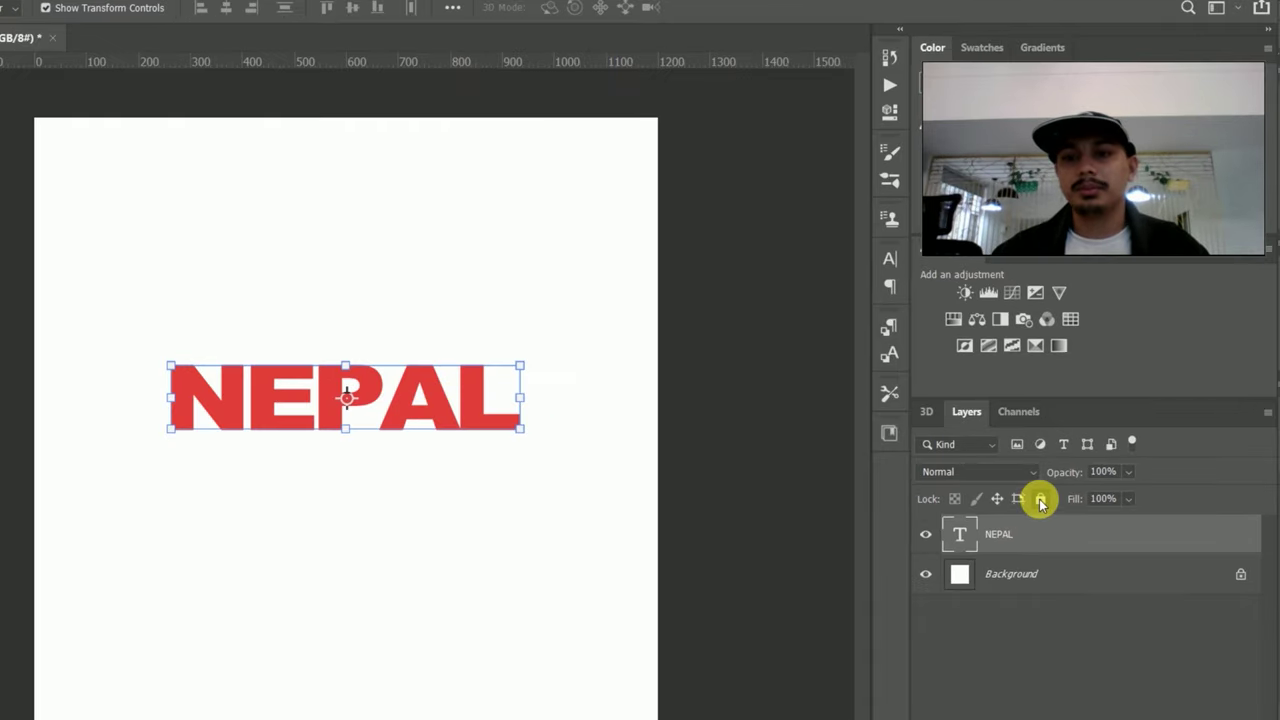
left_click(1040, 499)
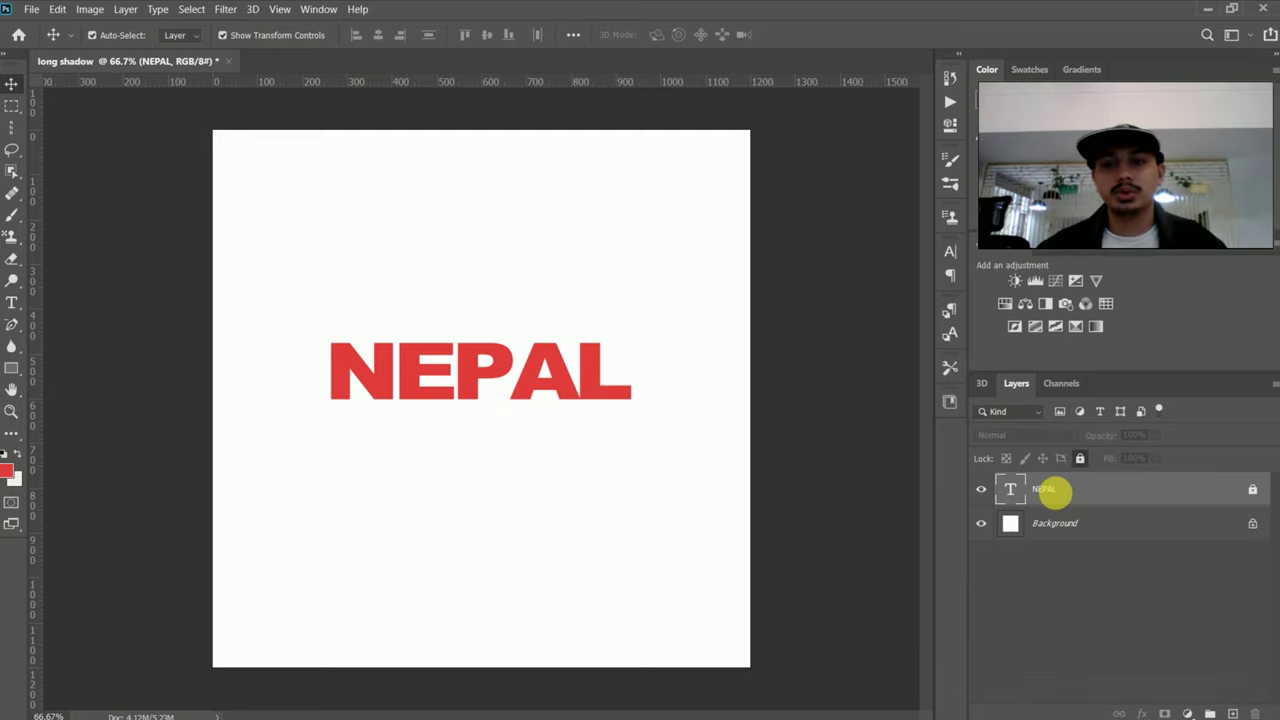
Duplicate the NEPAL layer, place the copy beneath the original, and shift it down
right_click(1055, 490)
left_click(1050, 495)
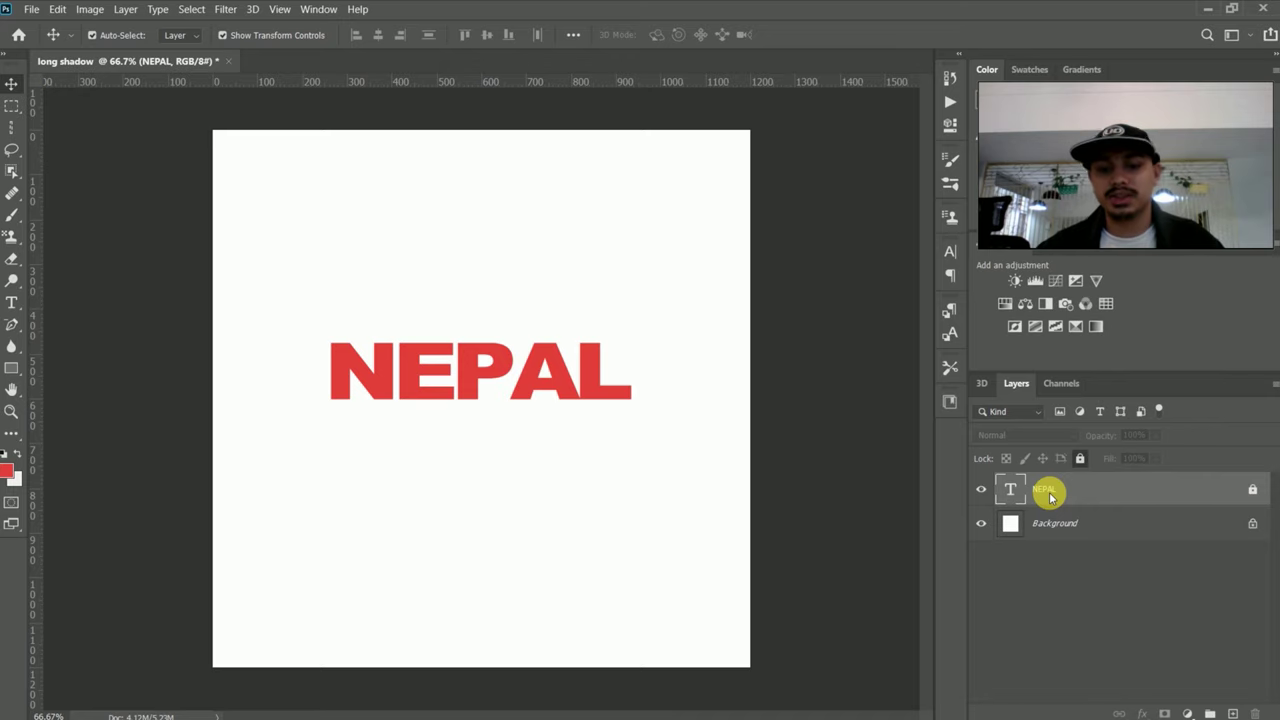
key("ctrl+j")
mouse_move(1026, 495)
left_mouse_down()
mouse_move(1034, 543)
mouse_move(1020, 520)
left_mouse_up()
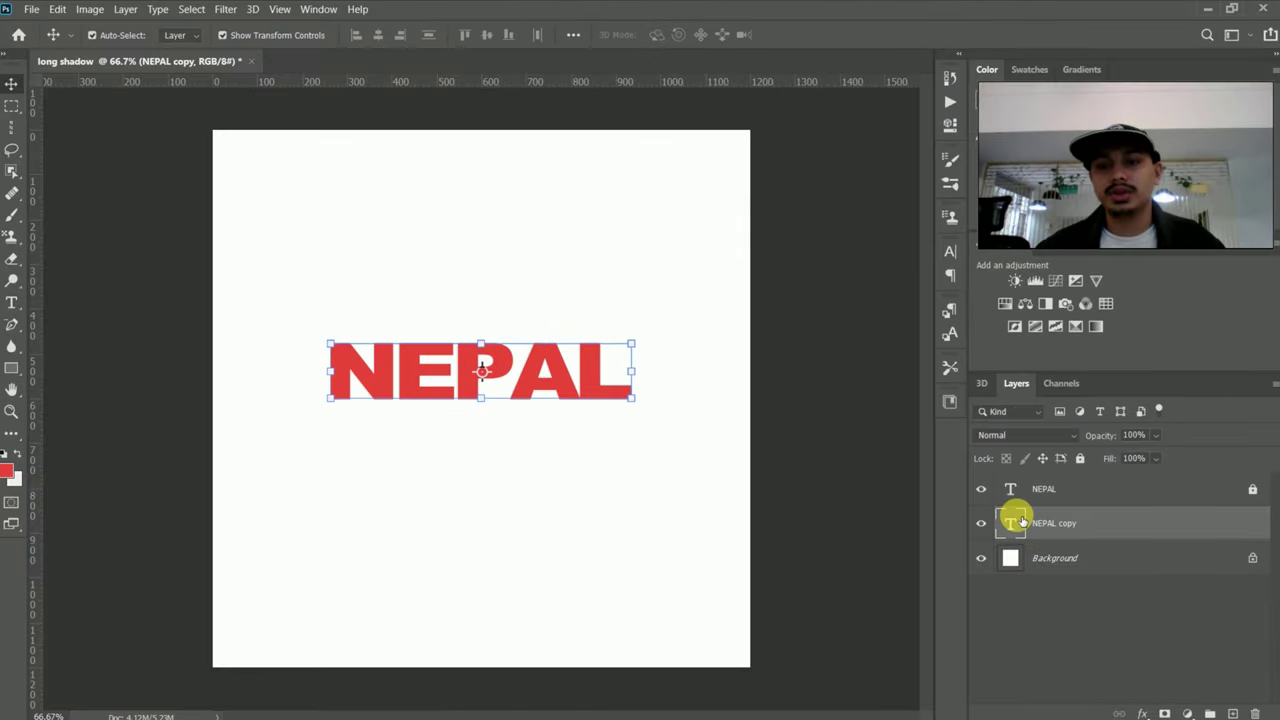
left_click_drag(566, 371, 565, 435)
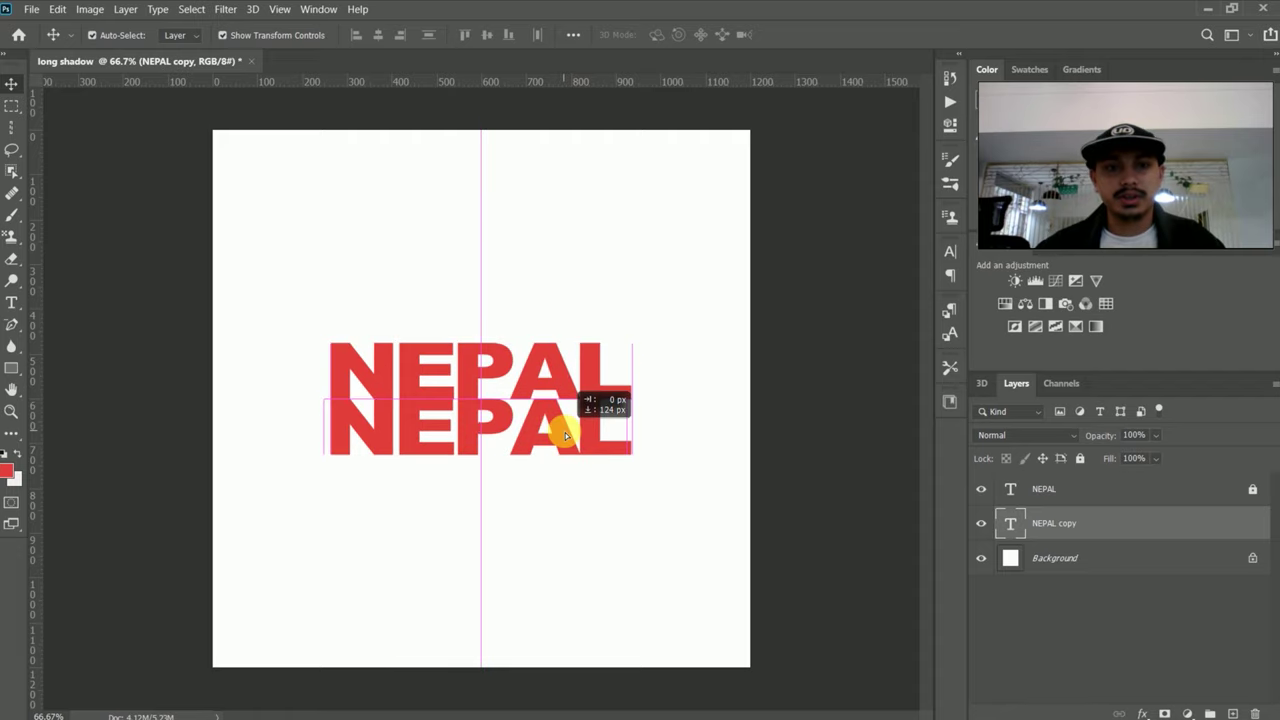
left_click_drag(565, 437, 564, 436)
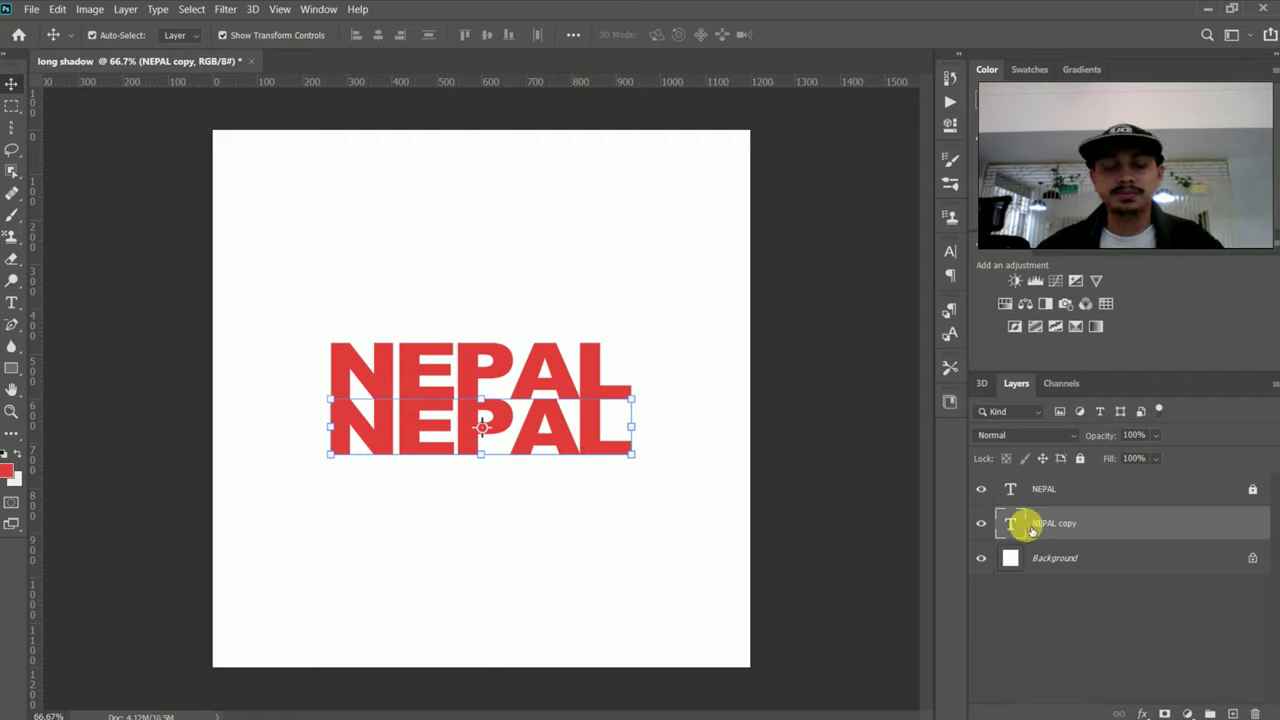
left_click(950, 251)
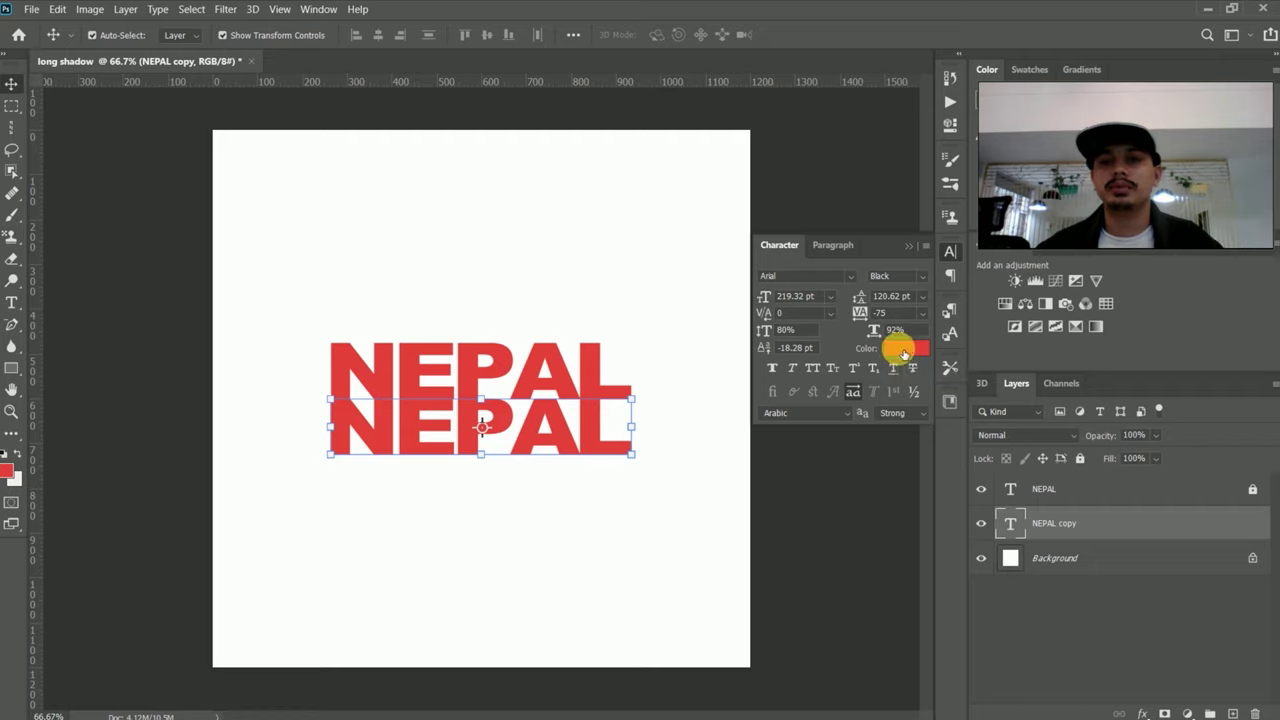
Make the duplicate NEPAL text black and nudge it slightly lower
left_click(905, 349)
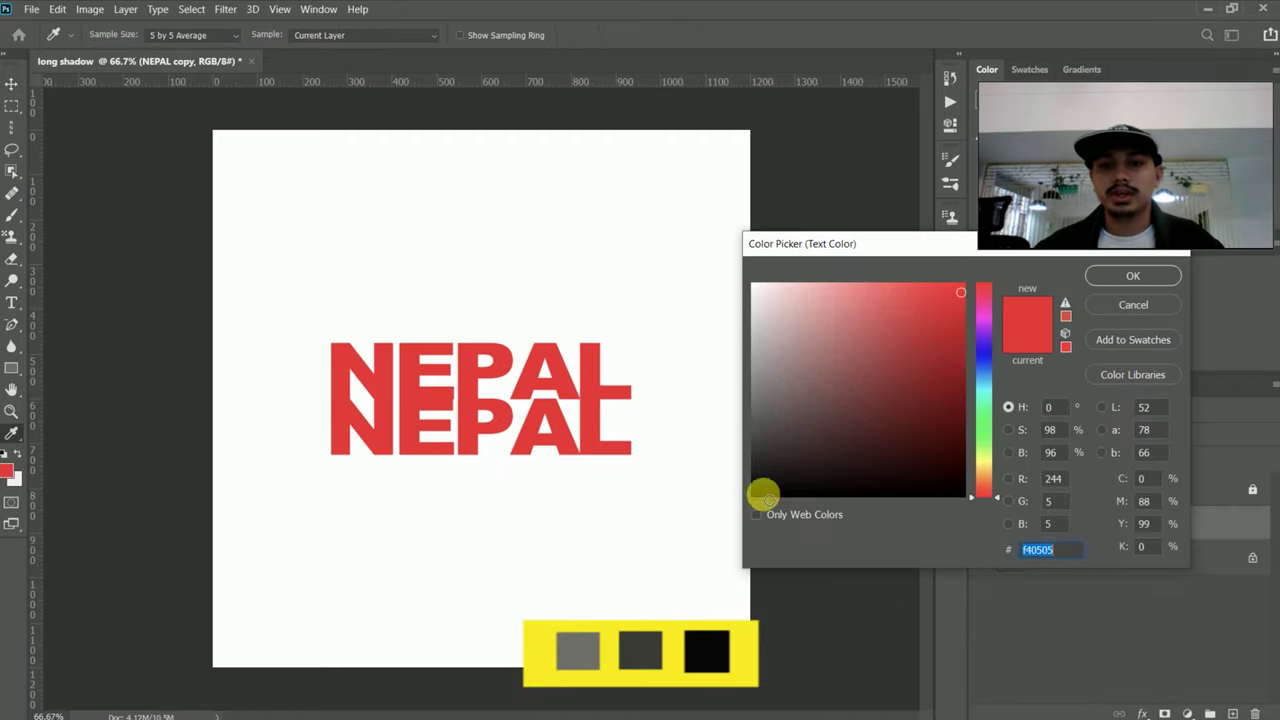
left_click(758, 493)
left_click(1133, 276)
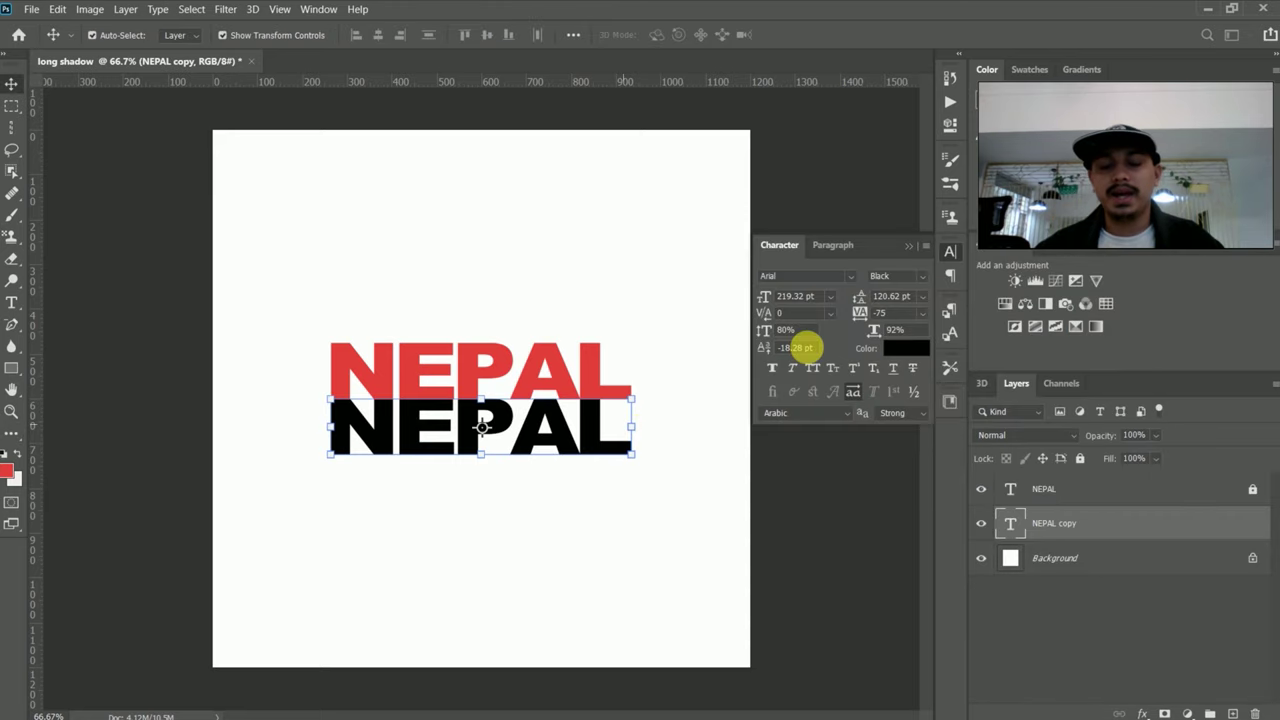
left_click(902, 246)
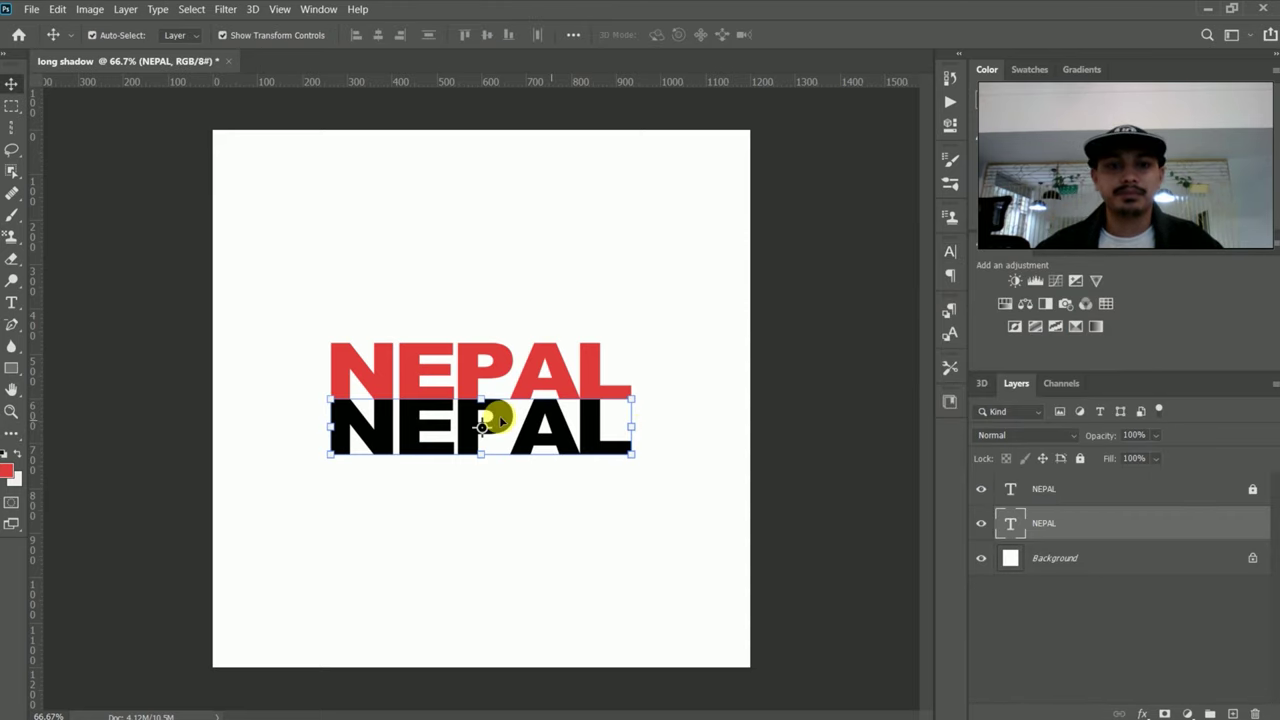
left_click_drag(498, 420, 498, 434)
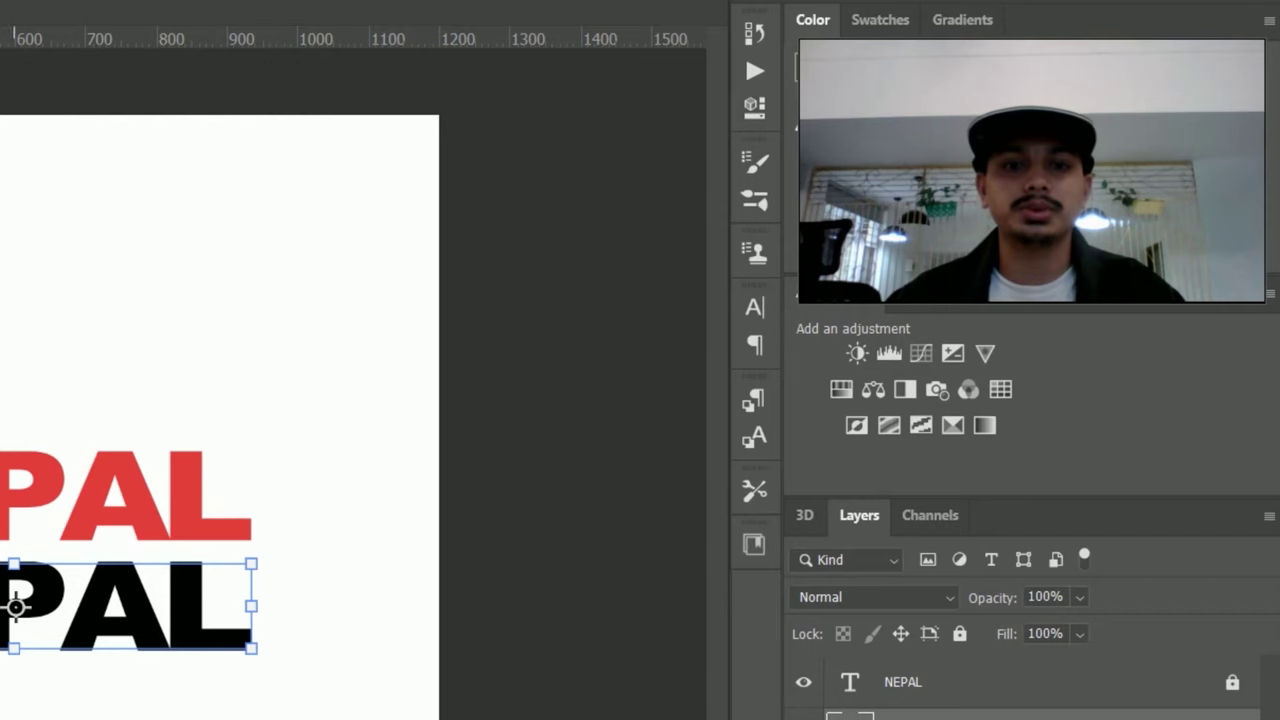
Open the transform properties of the black NEPAL copy (685×204 px at X 249, Y 575)
left_click(755, 105)
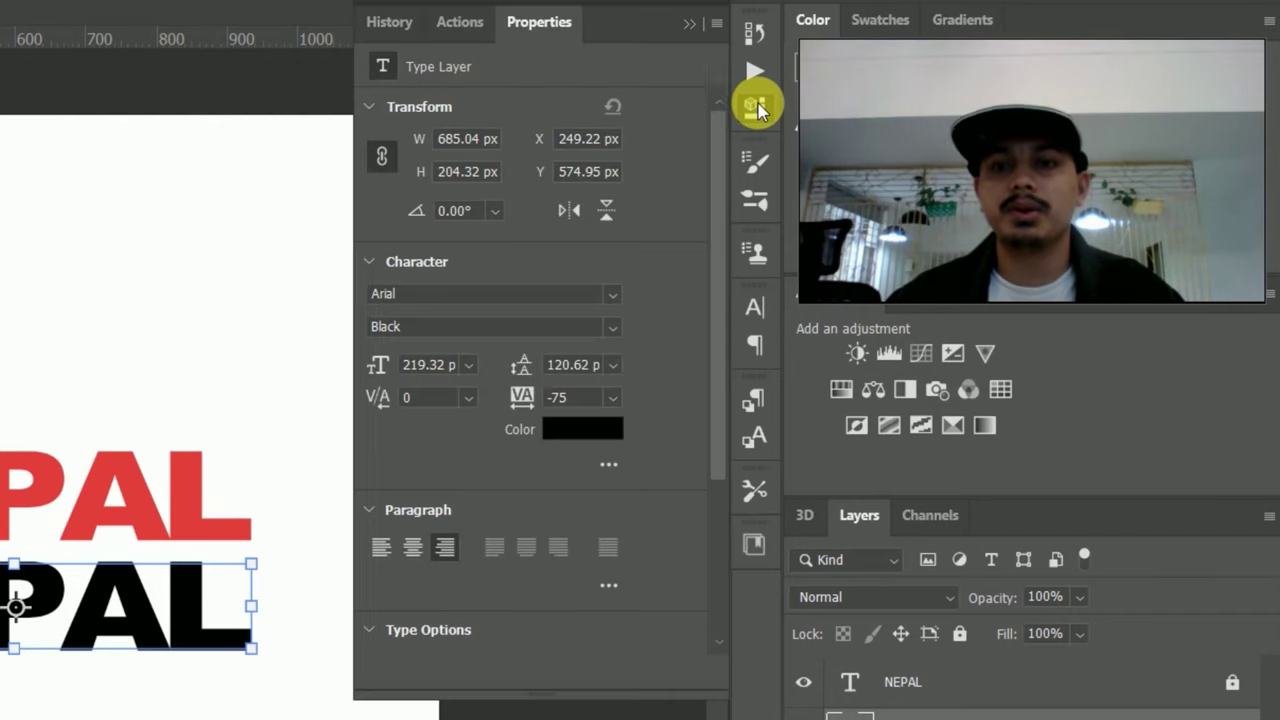
Rotate the black NEPAL copy 45° using the preset rotation angle list
left_click(471, 214)
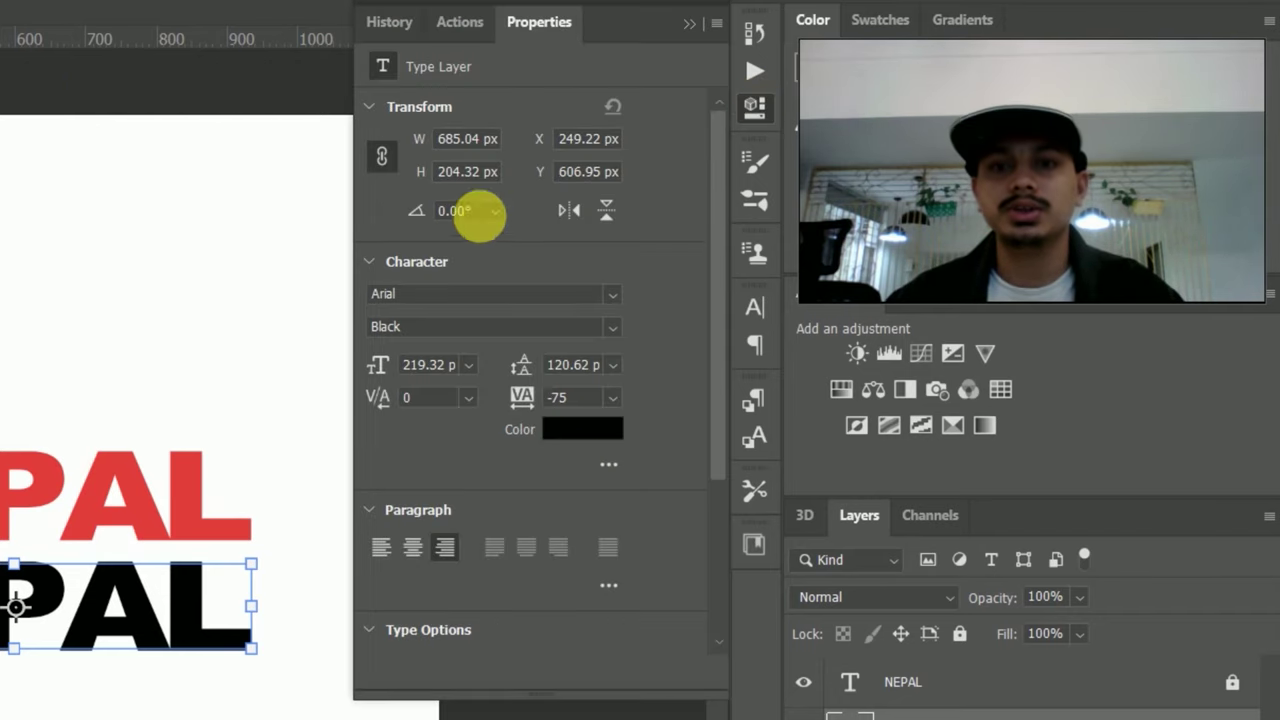
left_click(493, 211)
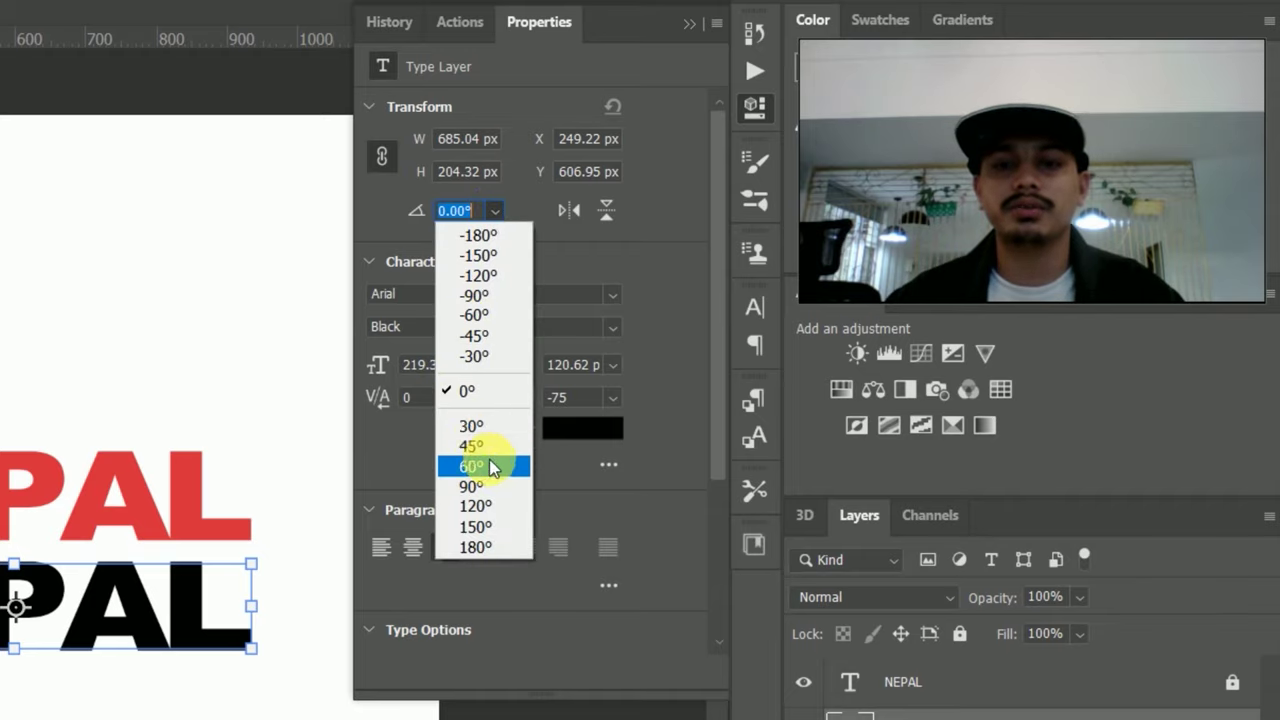
left_click(484, 444)
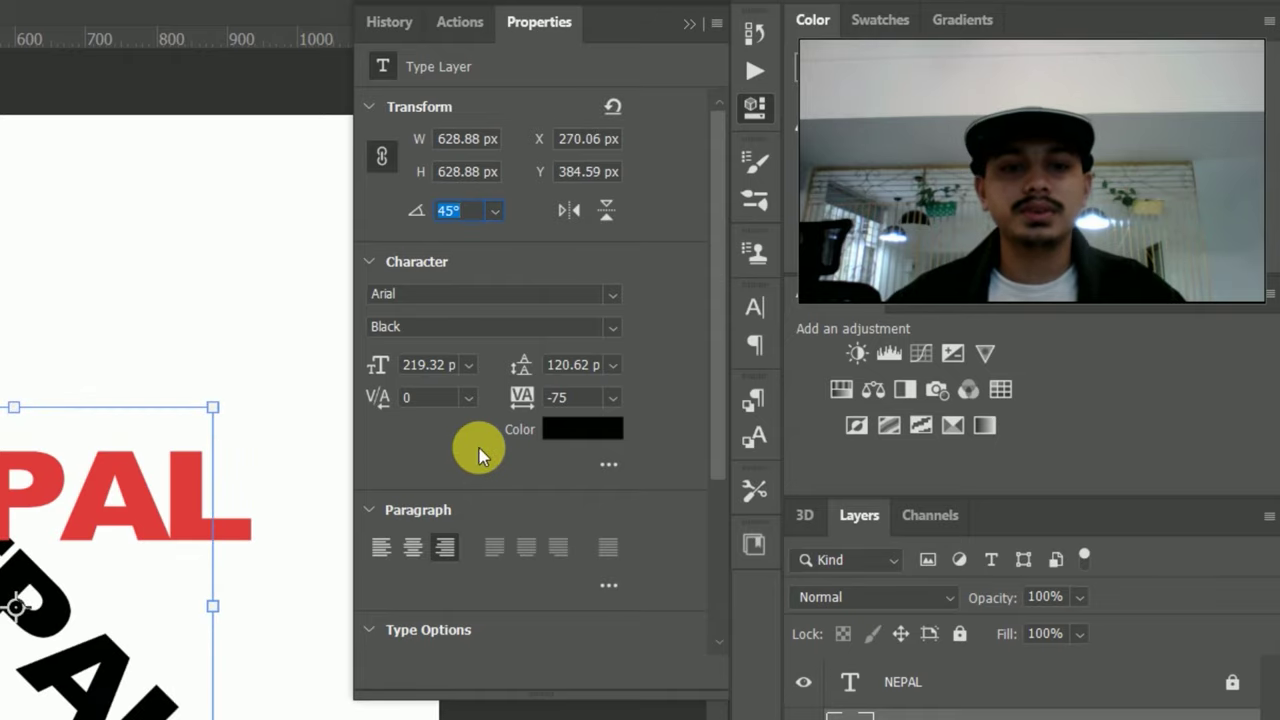
left_click(690, 23)
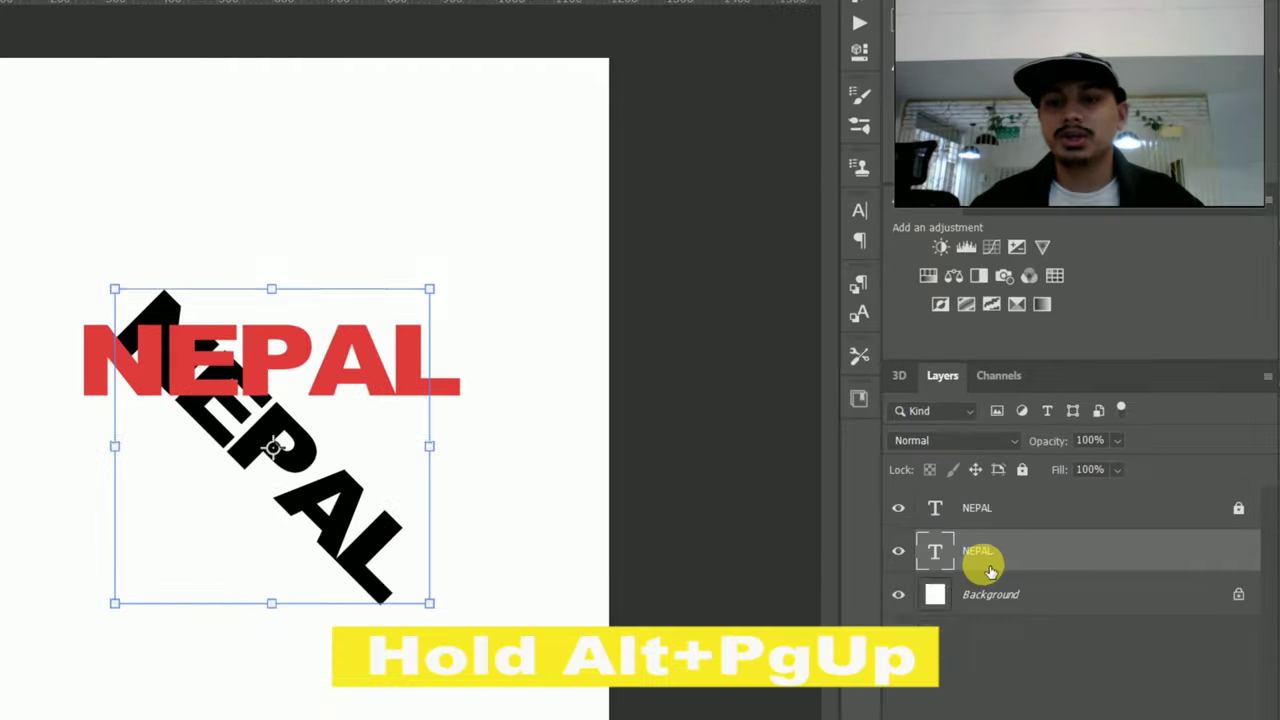
Stack about 70 offset duplicates of the rotated black text, then select all the copies
key("alt+Page_Up")
key("alt+Page_Up")
key("alt+Page_Up")
key("alt+Page_Up")
key("alt+Page_Up")
key("alt+Page_Up")
key("alt+Page_Up")
key("alt+Page_Up")
key("alt+Page_Up")
key("alt+Page_Up")
key("alt+Page_Up")
key("alt+Page_Up")
key("alt+Page_Up")
key("alt+Page_Up")
key("alt+Page_Up")
key("alt+Page_Up")
key("alt+Page_Up")
key("alt+Page_Up")
key("alt+Page_Up")
key("alt+Page_Up")
key("alt+Page_Up")
key("alt+Page_Up")
key("alt+Page_Up")
key("alt+Page_Up")
key("alt+Page_Up")
key("alt+Page_Up")
key("alt+Page_Up")
key("alt+Page_Up")
key("alt+Page_Up")
key("alt+Page_Up")
key("alt+Page_Up")
key("alt+Page_Up")
key("alt+Page_Up")
key("alt+Page_Up")
key("alt+Page_Up")
key("alt+Page_Up")
key("alt+Page_Up")
key("alt+Page_Up")
key("alt+Page_Up")
key("alt+Page_Up")
key("alt+Page_Up")
key("alt+Page_Up")
key("alt+Page_Up")
key("alt+Page_Up")
key("alt+Page_Up")
key("alt+Page_Up")
key("alt+Page_Up")
key("alt+Page_Up")
key("alt+Page_Up")
key("alt+Up")
key("alt+Up")
key("alt+Up")
key("alt+Up")
key("alt+Up")
key("alt+Up")
key("alt+Up")
key("alt+Up")
key("alt+Up")
key("alt+Up")
key("alt+Up")
key("alt+Up")
key("alt+Up")
key("alt+Up")
key("alt+Up")
key("alt+Up")
key("alt+Up")
key("alt+Up")
key("alt+Up")
key("alt+Up")
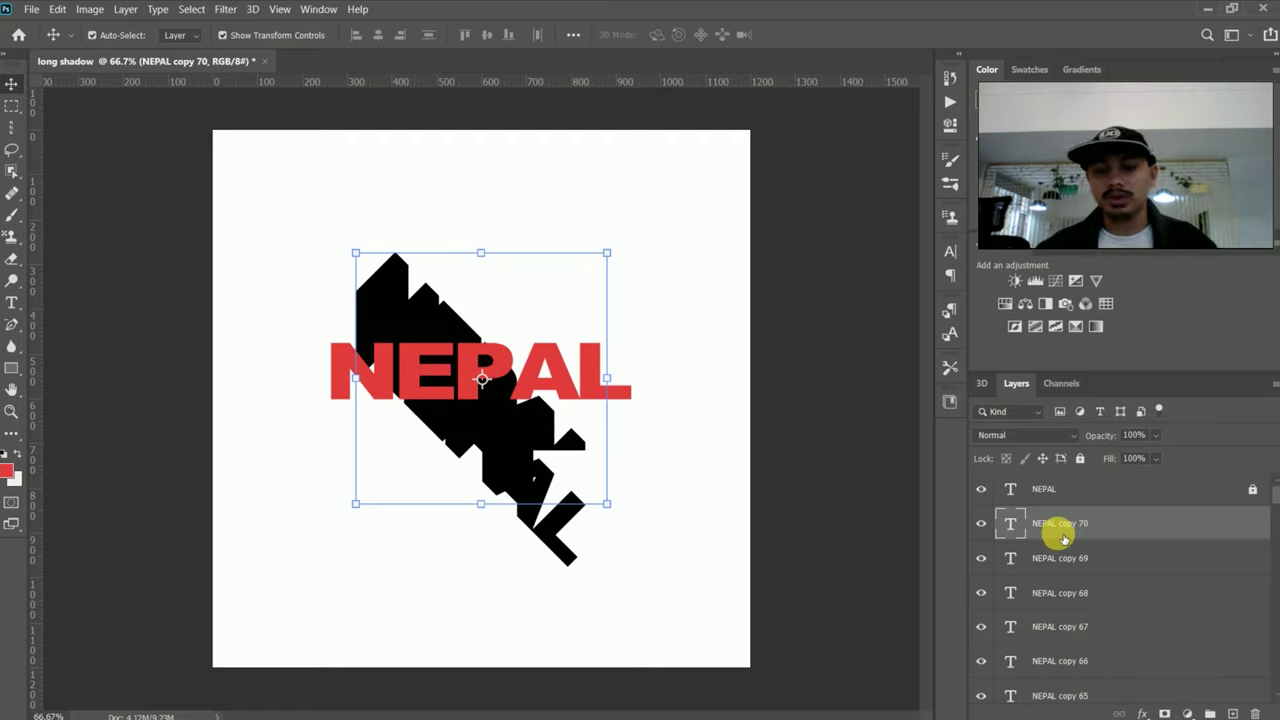
scroll(1090, 549, "down", 1)
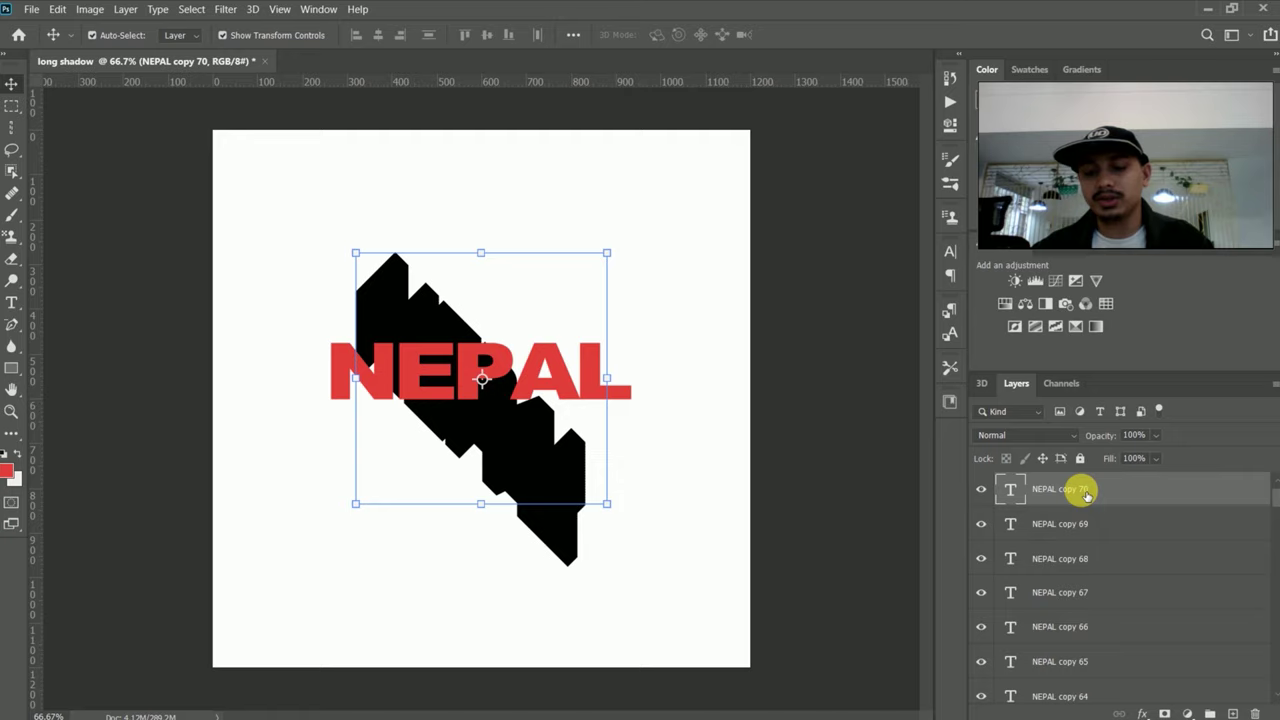
scroll(1090, 530, "down", 15)
scroll(1094, 550, "down", 10)
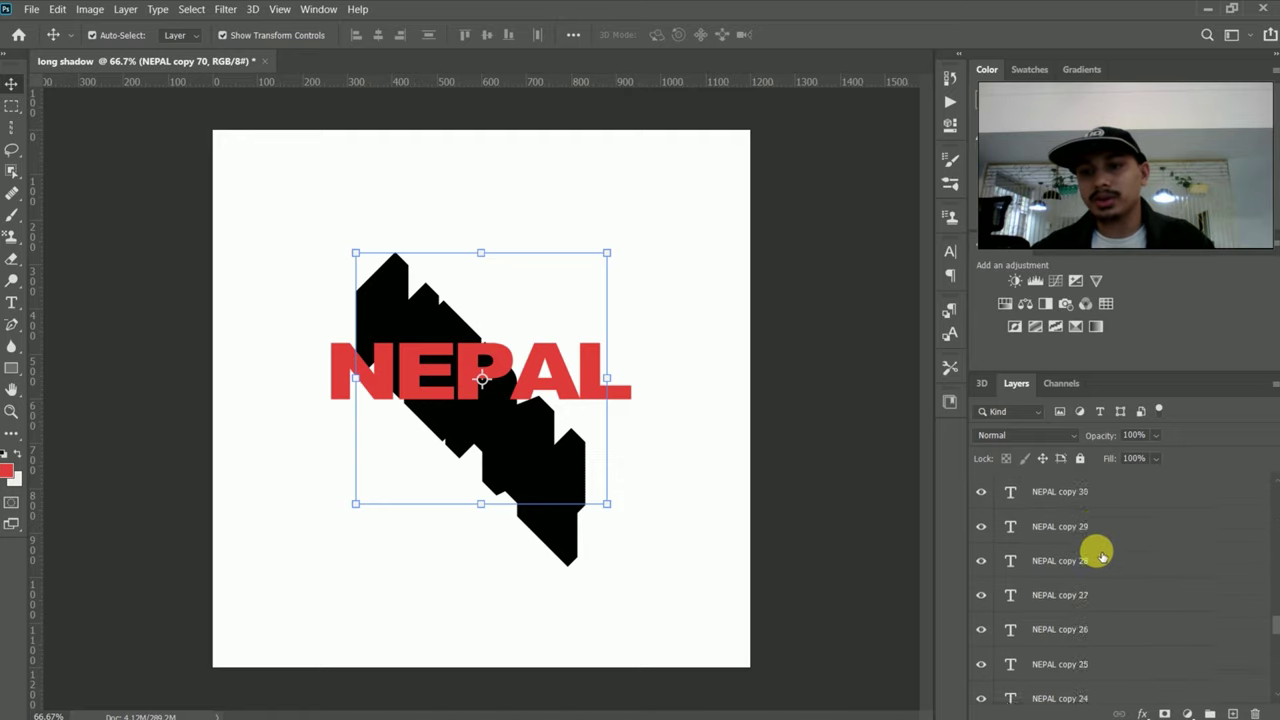
scroll(1130, 565, "down", 5)
left_click(1066, 651, "shift")
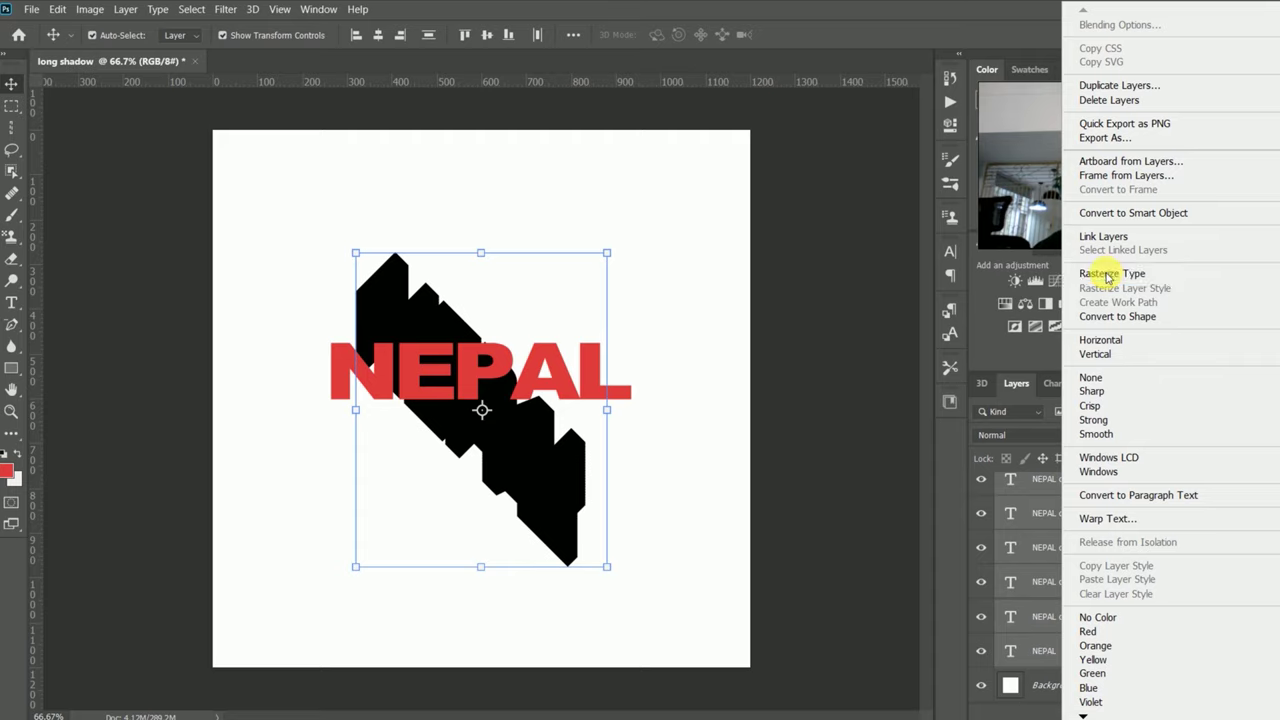
Rasterize the selected black NEPAL copies and merge them into layer NEPAL copy 70
left_click(1107, 276)
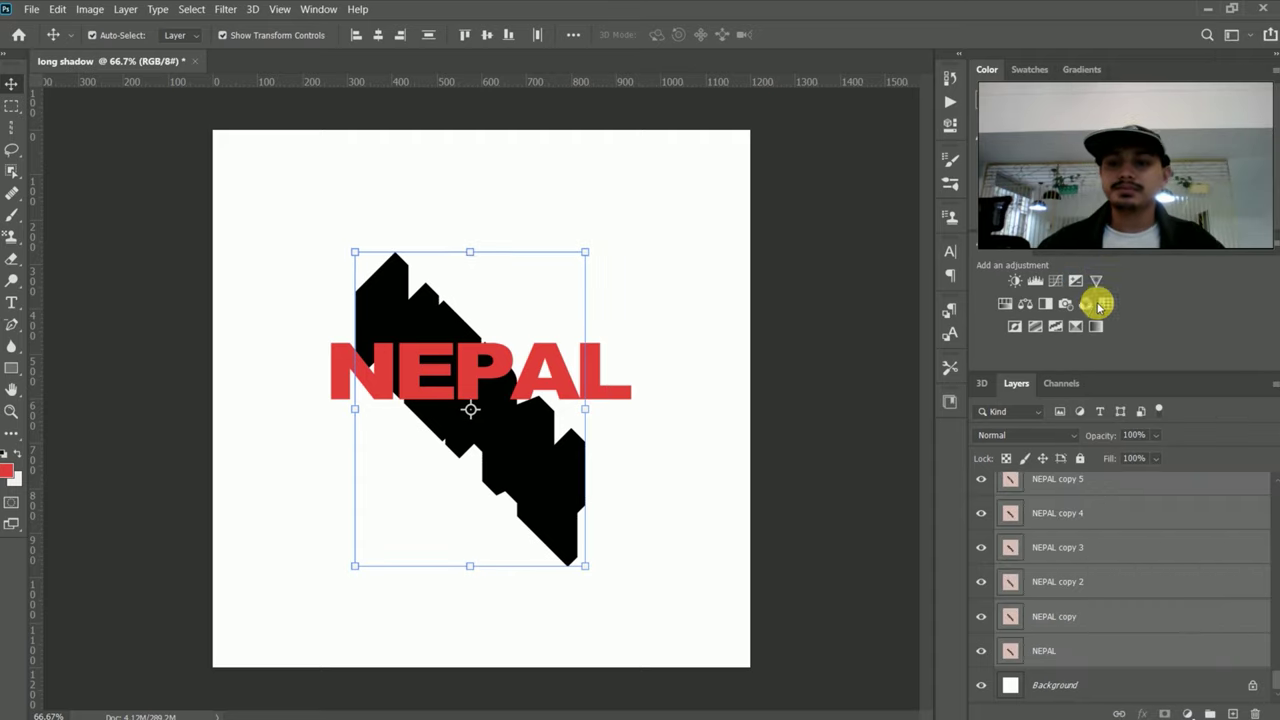
right_click(1060, 513)
left_click(896, 515)
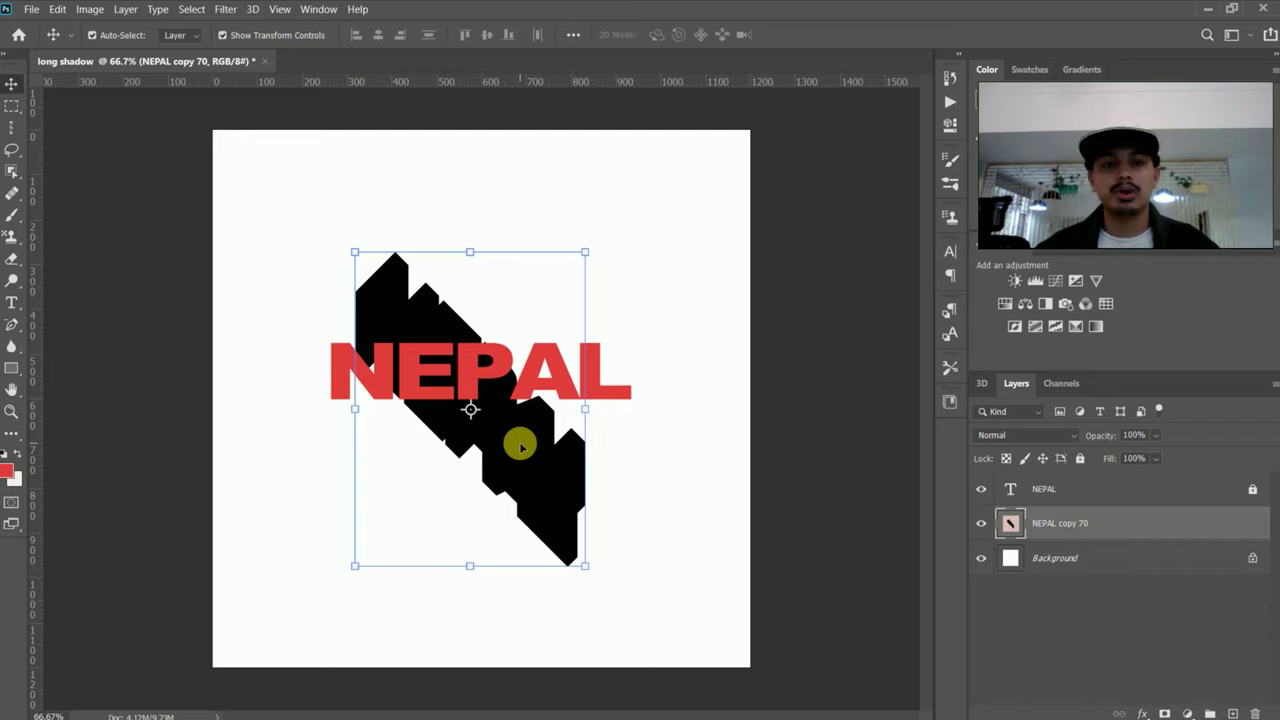
Duplicate the black shadow block twice, dragging each copy further down the canvas
left_click_drag(520, 447, 518, 470)
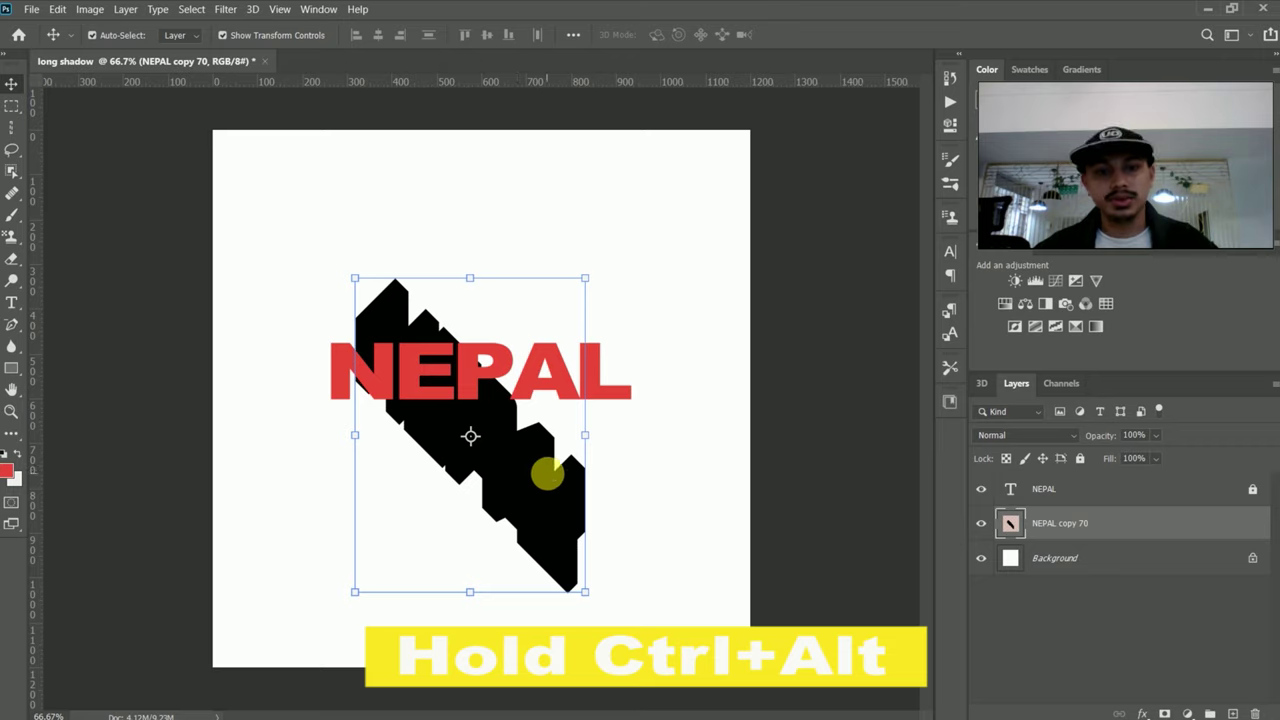
key("ctrl+alt")
mouse_move(545, 496)
left_mouse_down()
mouse_move(531, 549)
mouse_move(543, 526)
mouse_move(543, 586)
left_mouse_up()
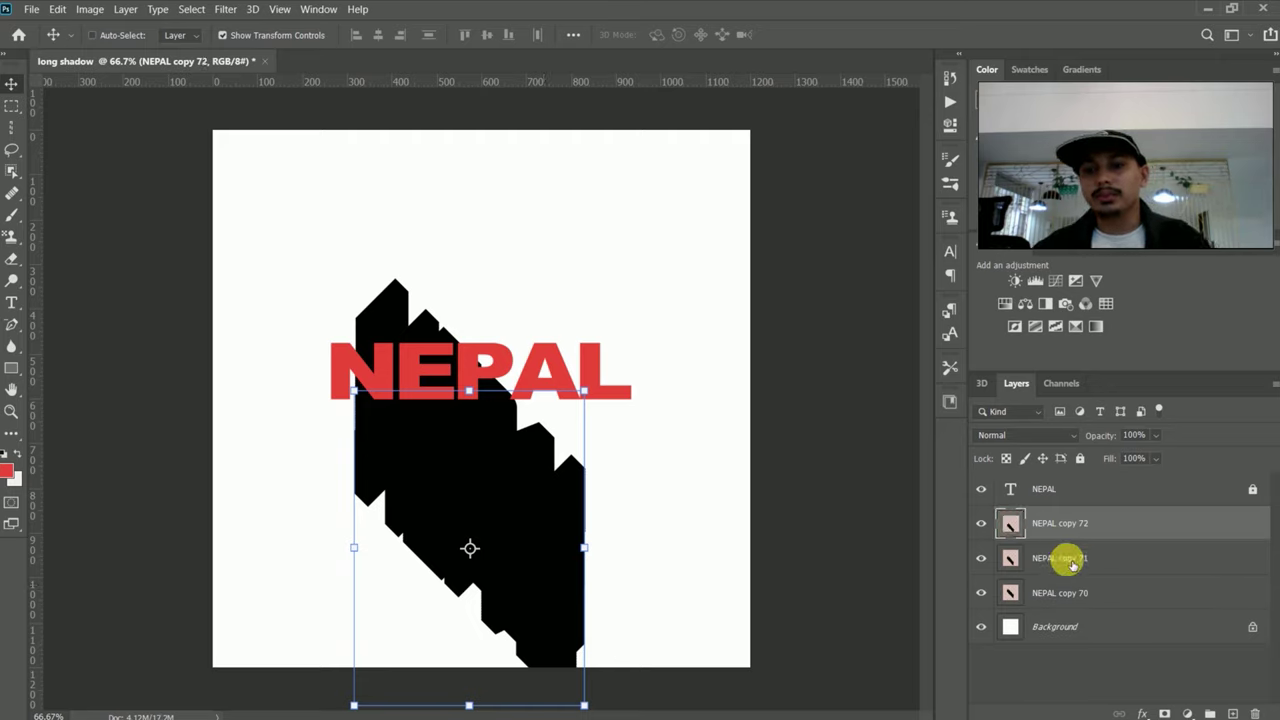
Merge NEPAL copies 70–72 into a single NEPAL copy 72 shadow layer
left_click(1068, 560, "shift")
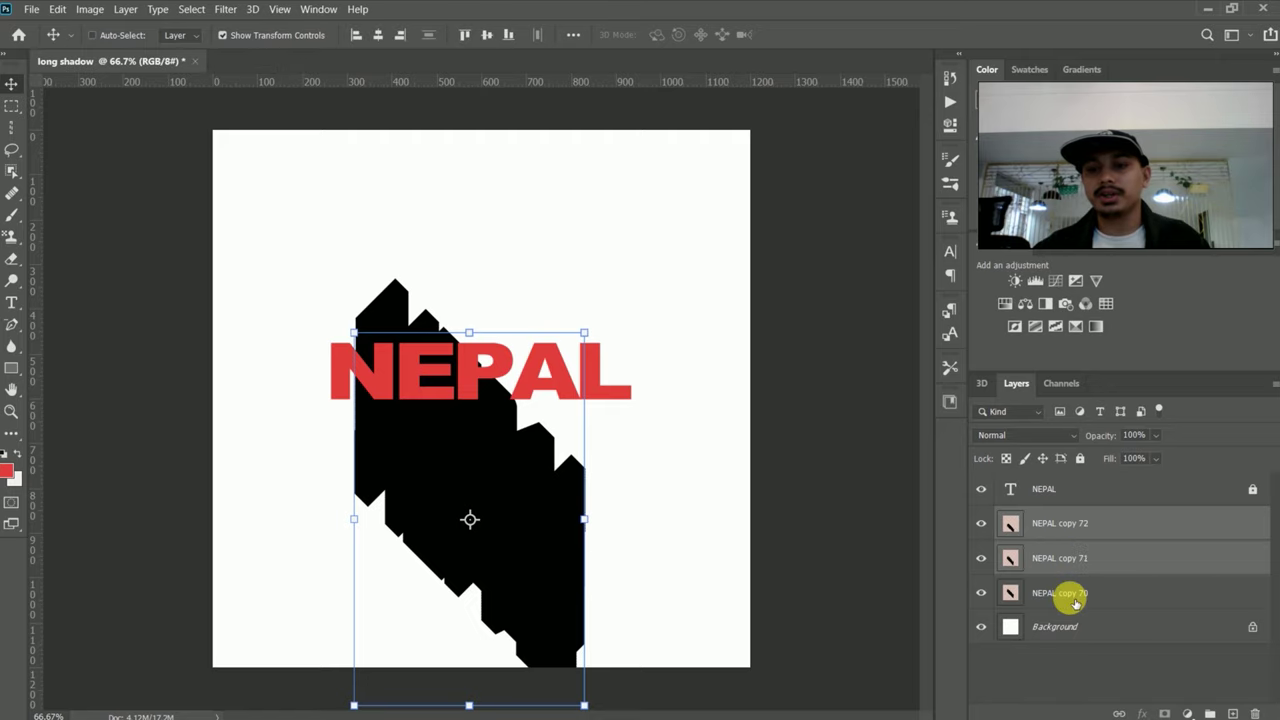
left_click(1075, 600, "shift")
right_click(1070, 600)
left_click(896, 517)
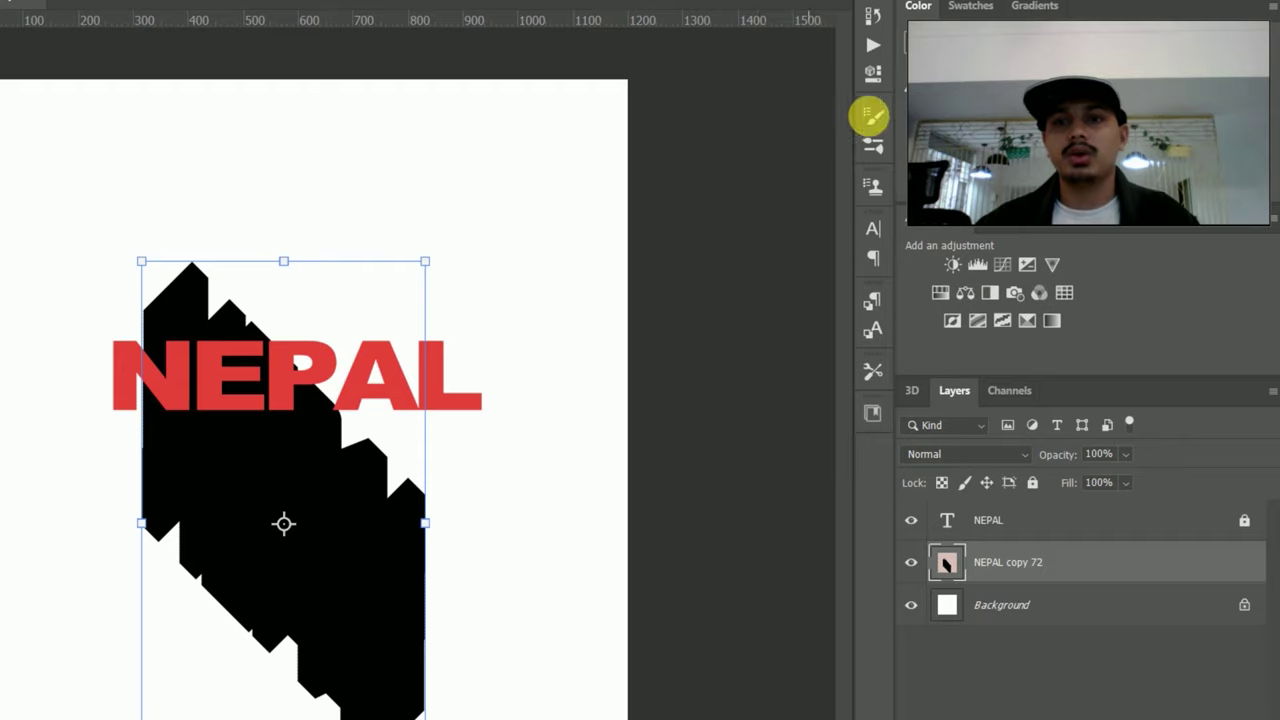
Rotate the shadow block -45° and drag it up-right to trail beneath the red NEPAL
left_click(874, 78)
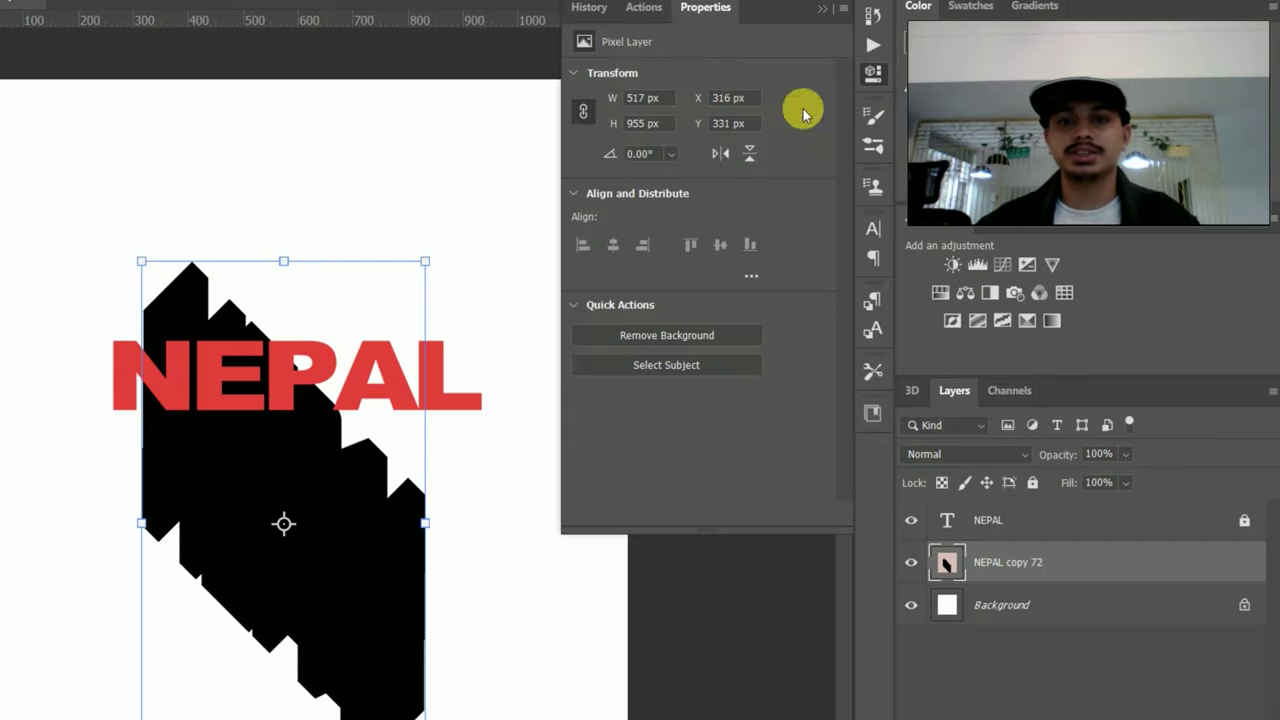
left_click(669, 153)
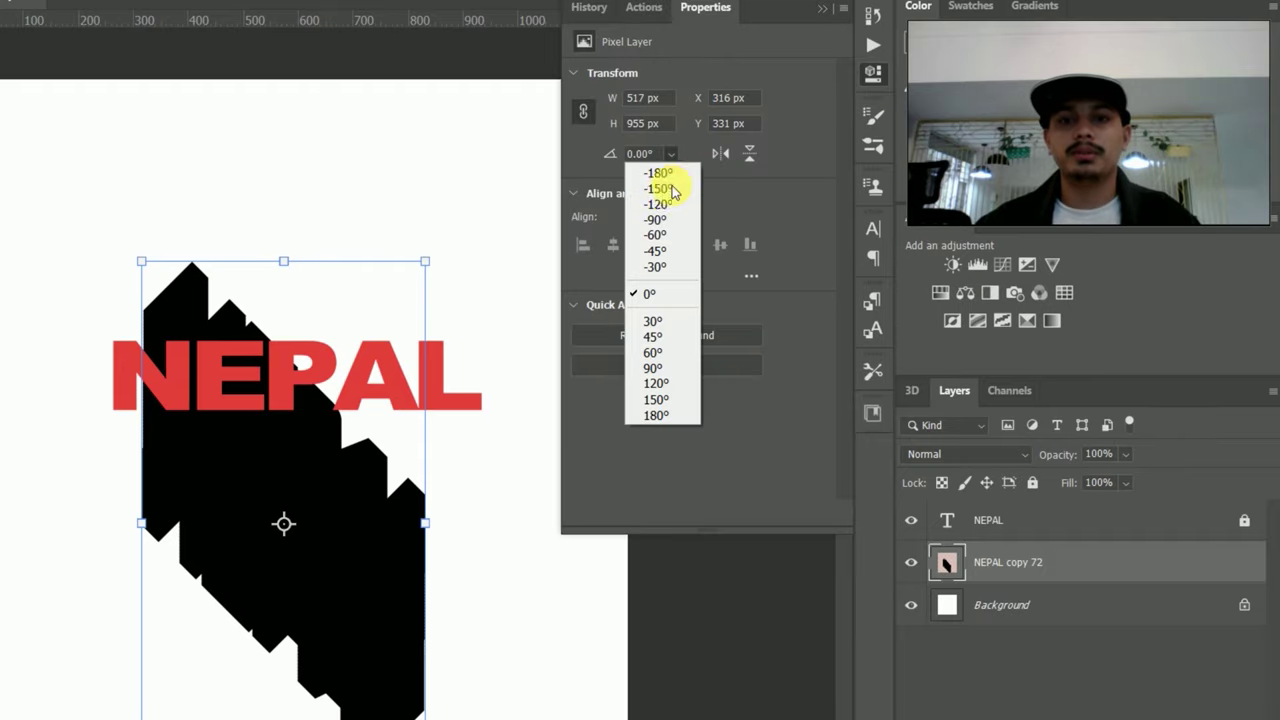
left_click(665, 250)
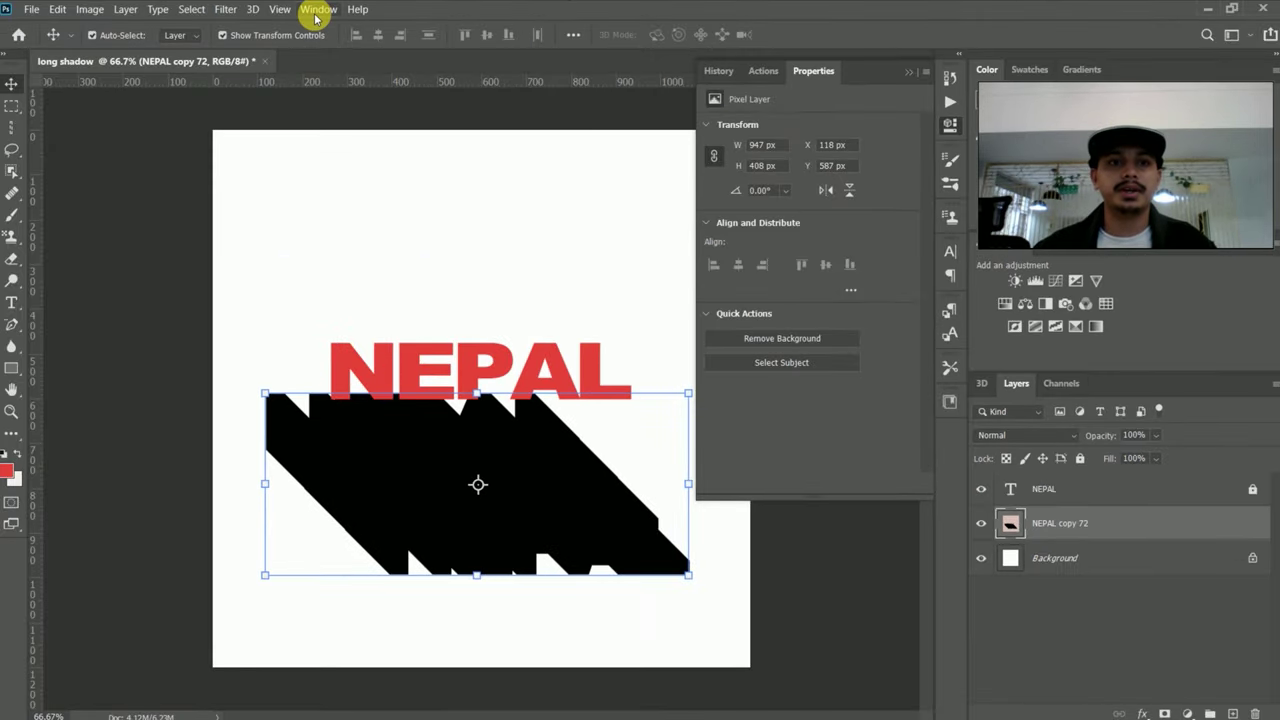
left_click(316, 10)
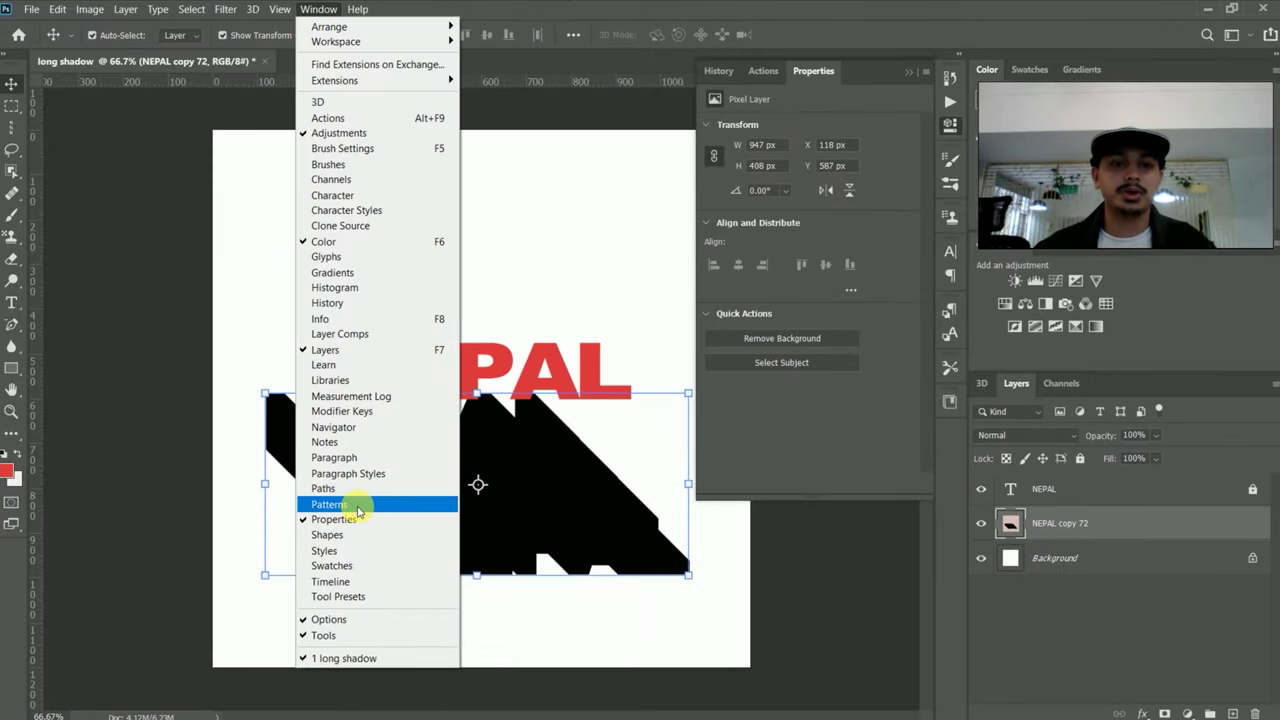
left_click(171, 143)
mouse_move(548, 462)
left_mouse_down()
mouse_move(642, 417)
mouse_move(617, 419)
left_mouse_up()
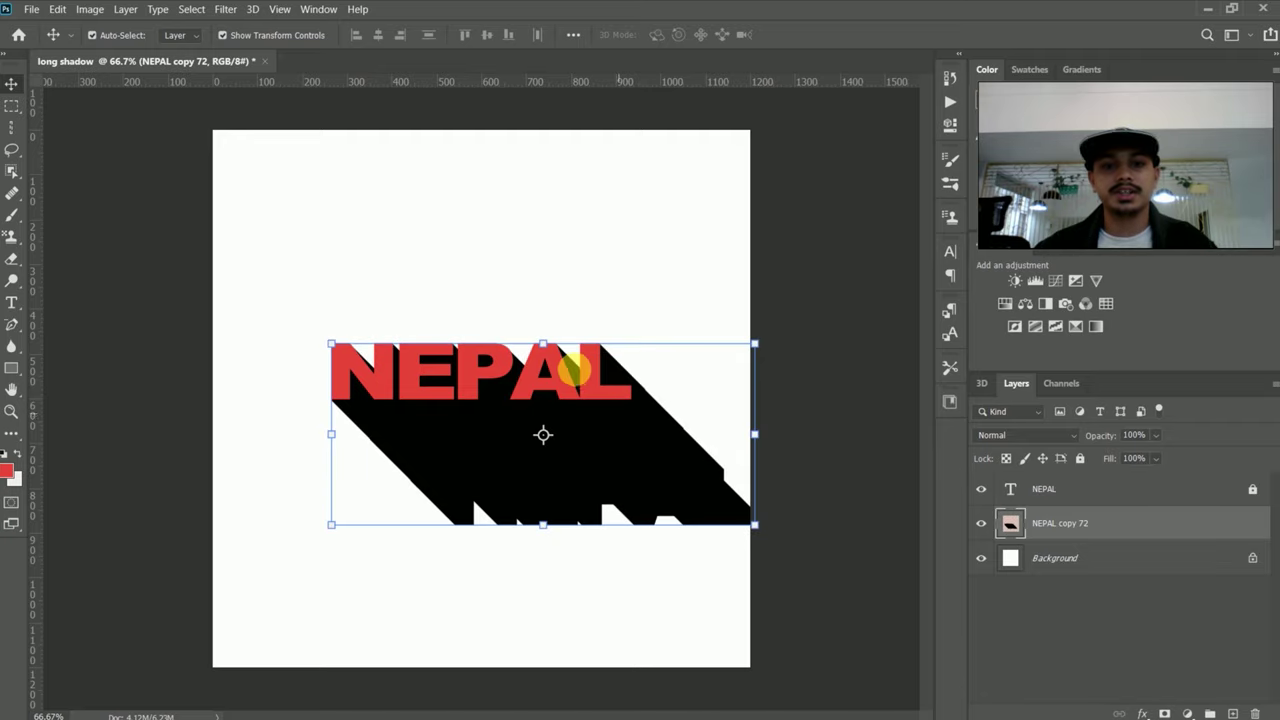
Set the NEPAL copy 72 shadow layer's opacity to 80% so it appears dark gray
left_click(626, 429)
scroll(628, 430, "up", 1)
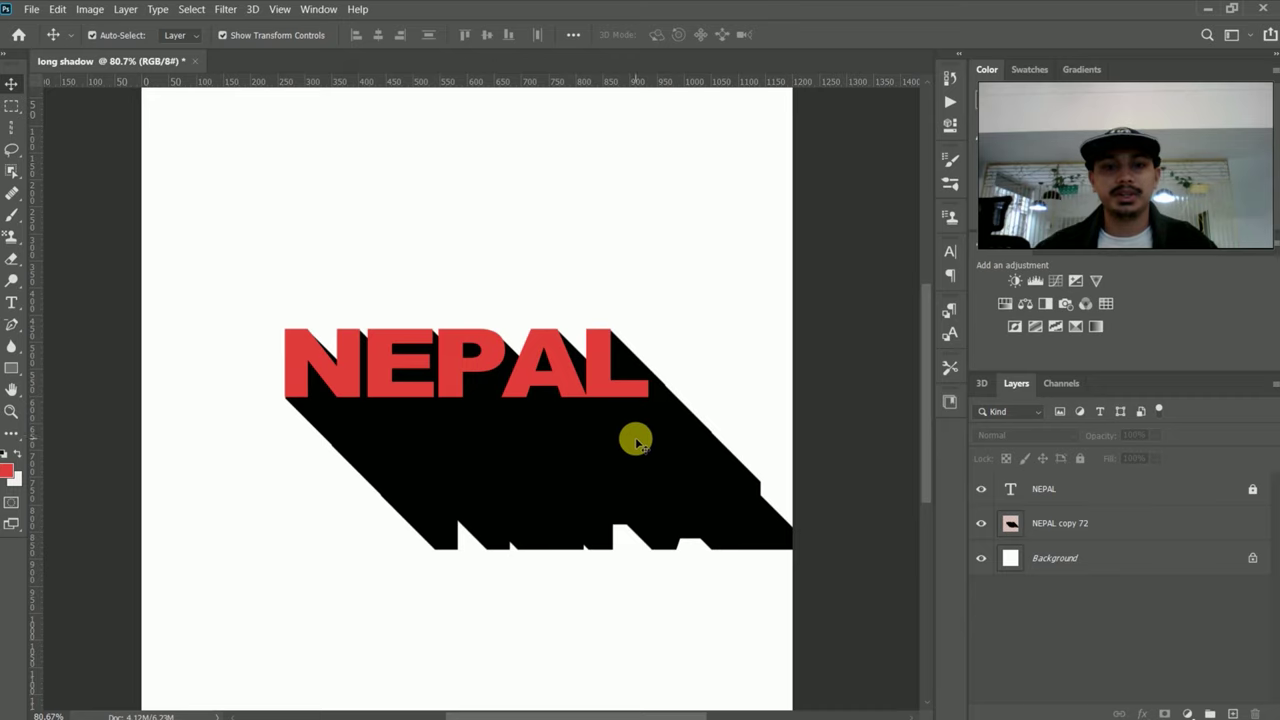
left_click(632, 436)
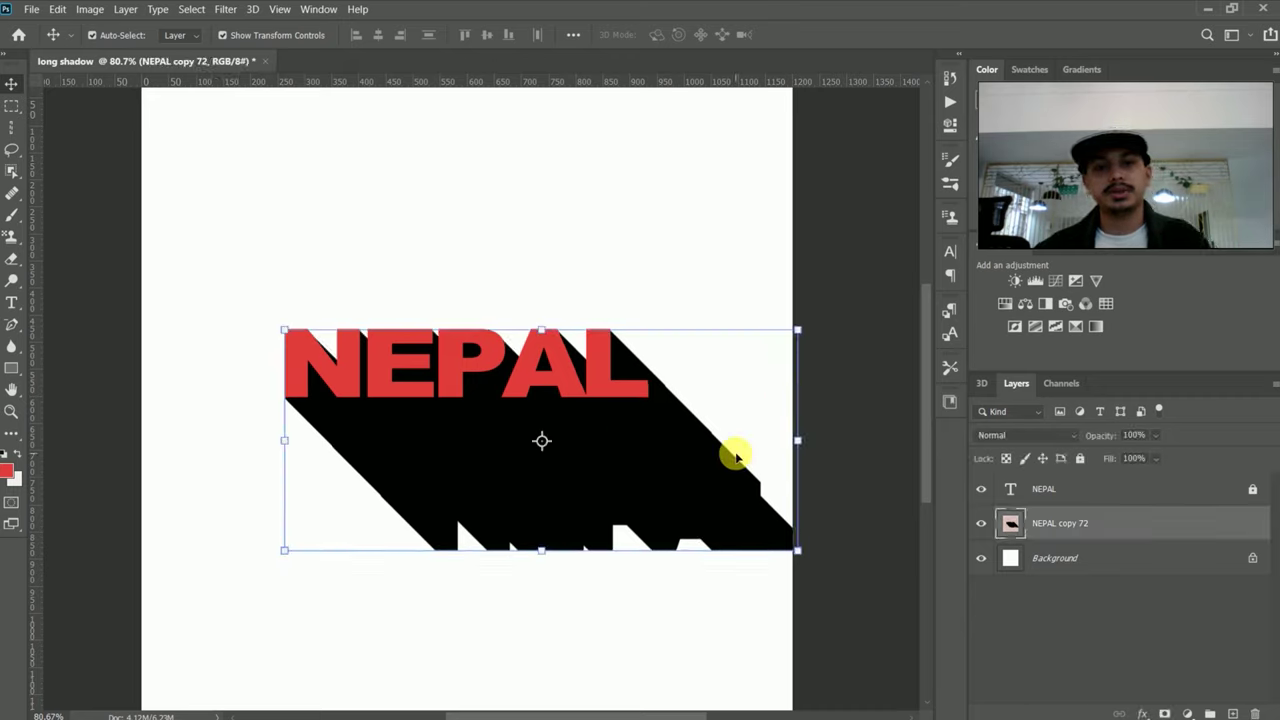
left_click(1045, 525, "ctrl")
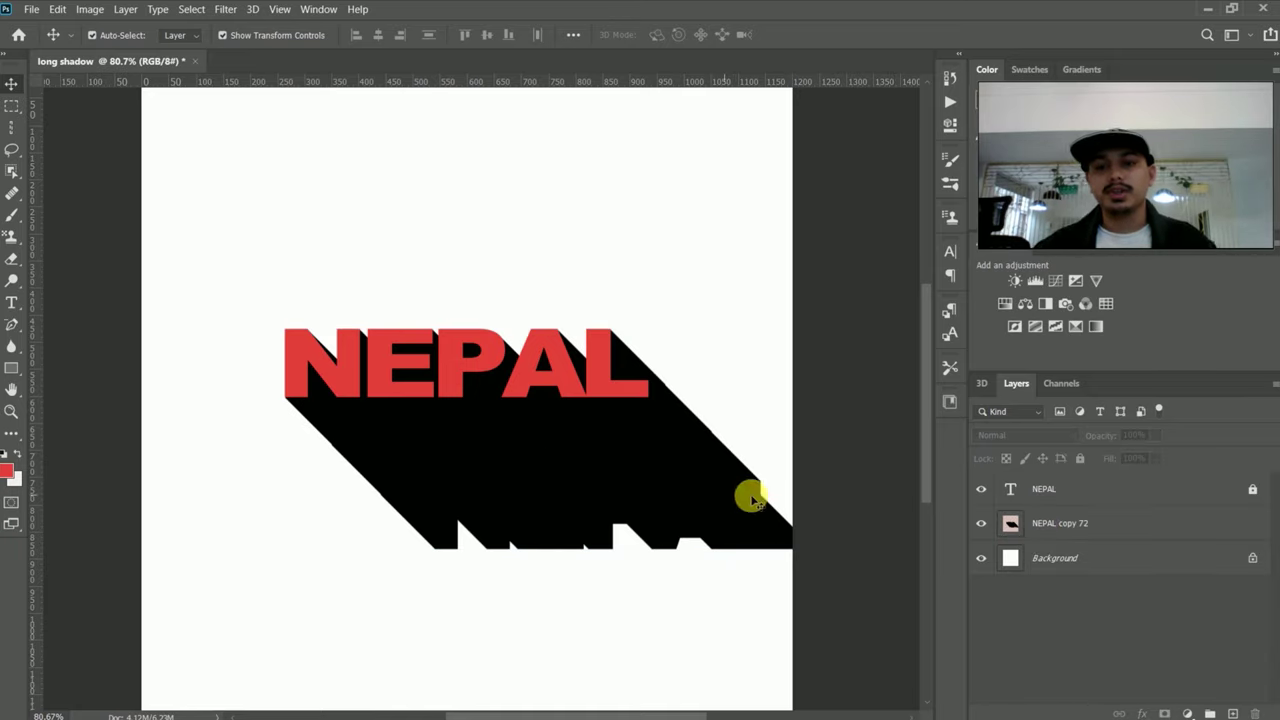
left_click(1172, 533)
left_click(1156, 436)
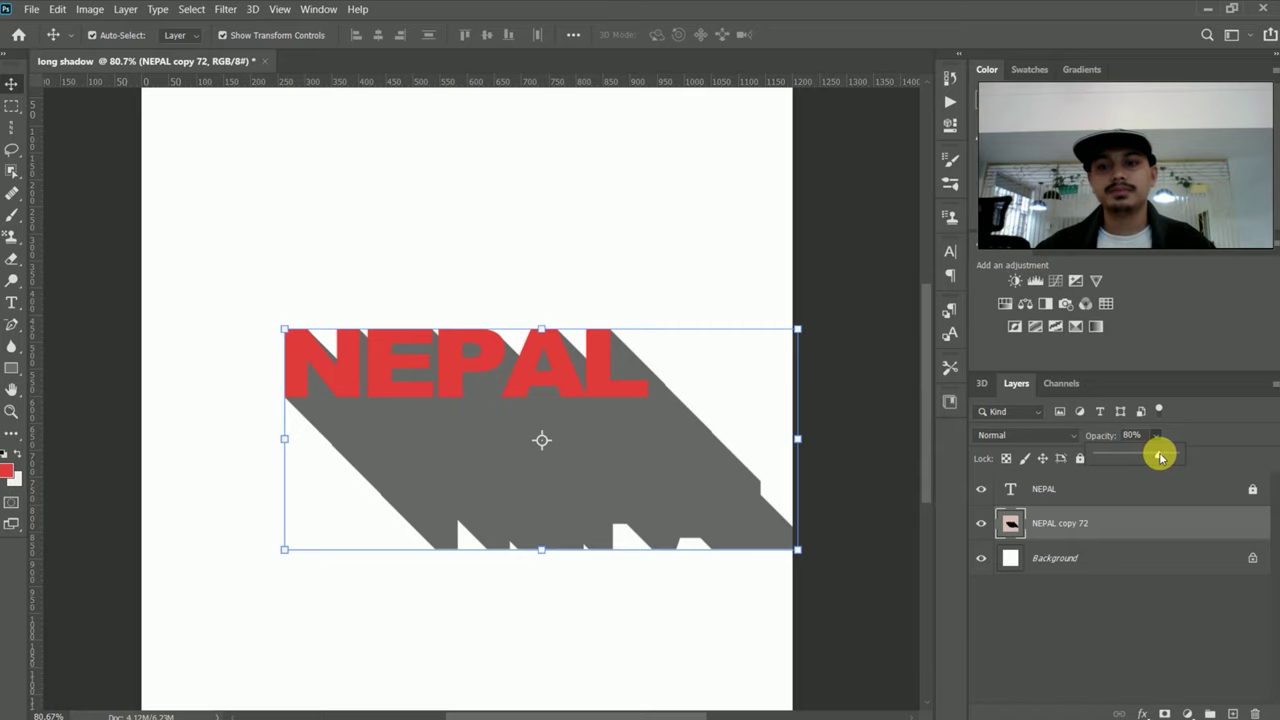
scroll(594, 471, "down", 3)
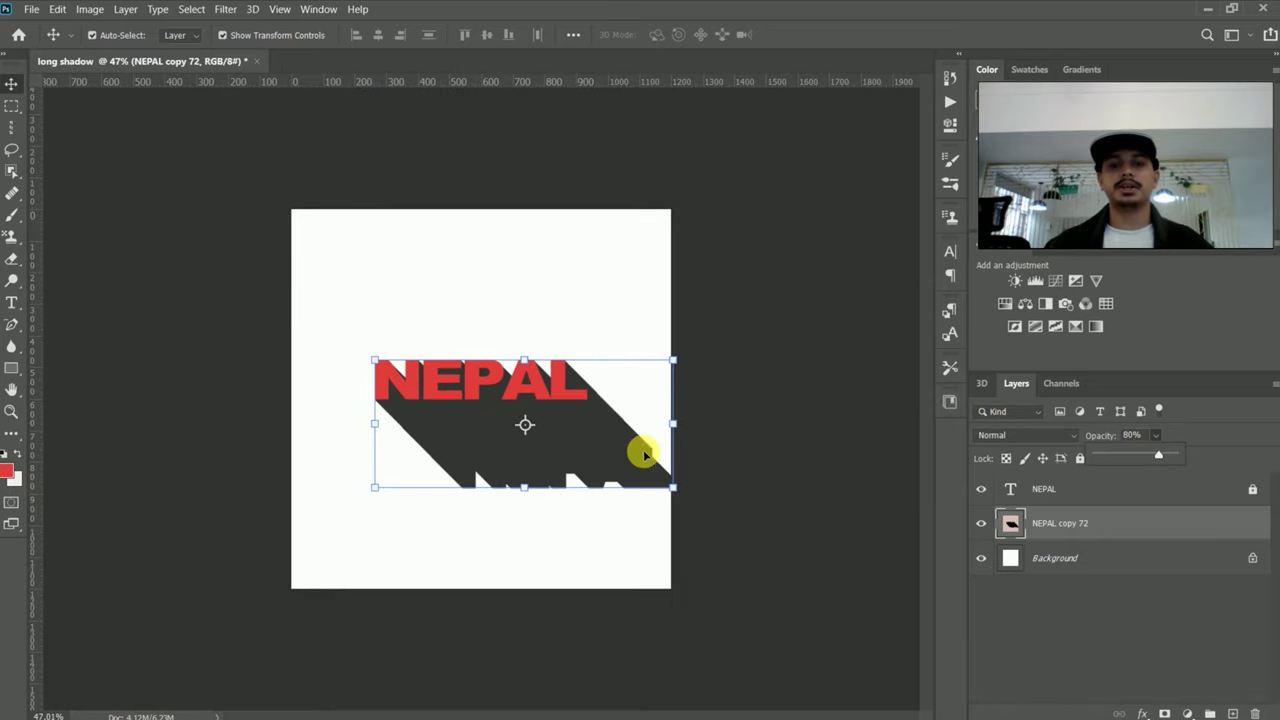
Select NEPAL and NEPAL copy 72 together and shift them about 106 px left
left_click(731, 423)
scroll(535, 403, "up", 1)
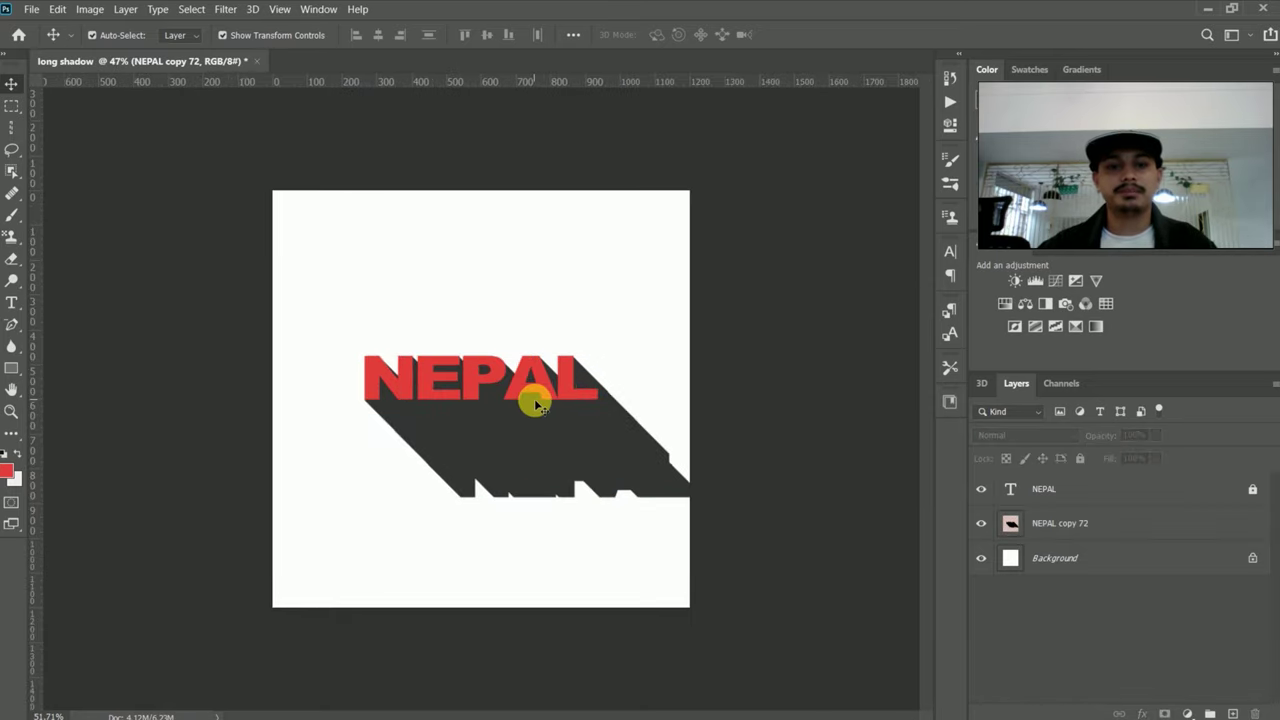
mouse_move(251, 360)
left_mouse_down()
mouse_move(558, 438)
mouse_move(526, 438)
left_mouse_up()
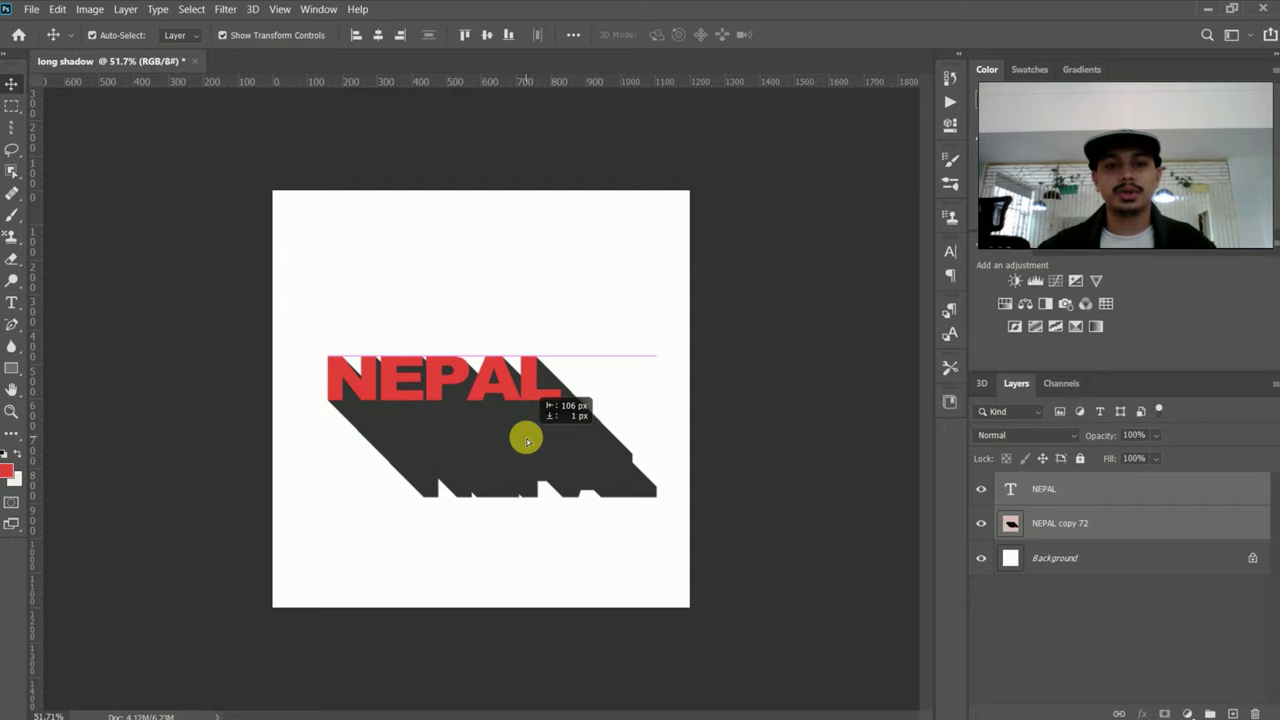
left_click(786, 418)
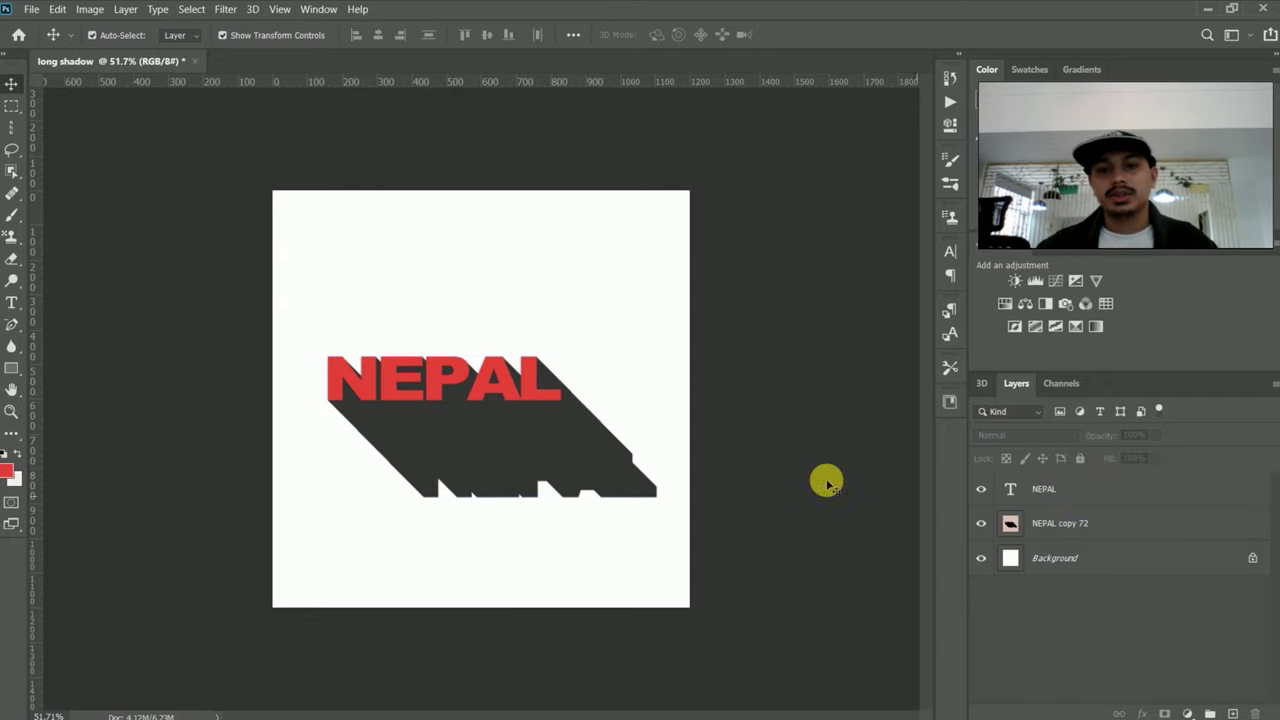